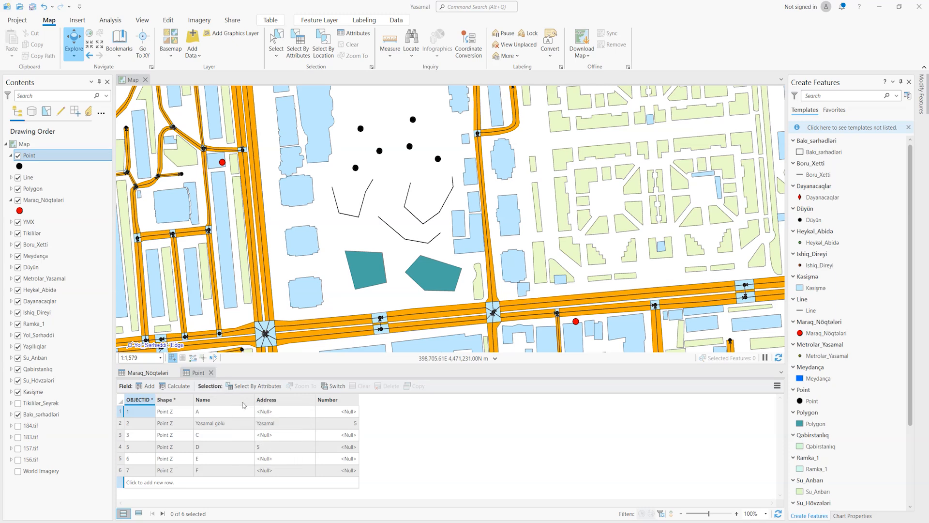
- Close the Point attribute table and hide the Point, Line and Polygon layers
click(211, 372)
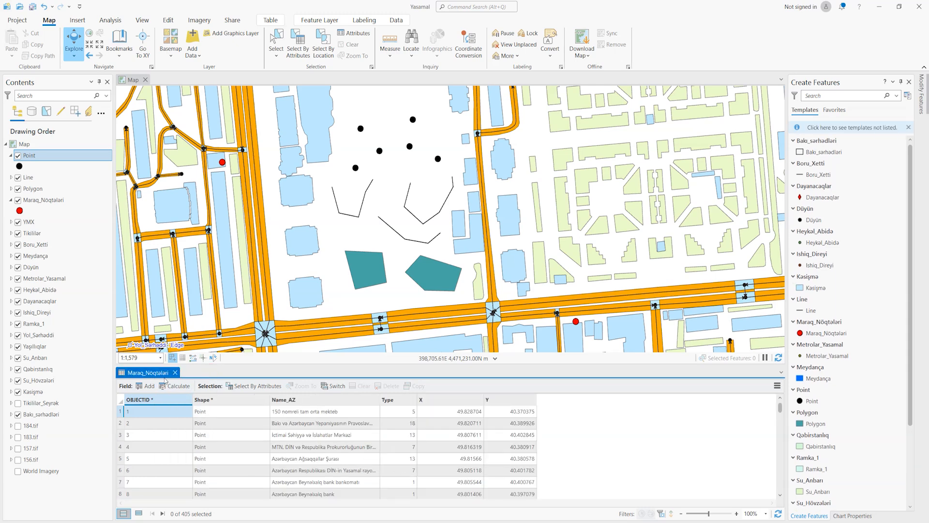
click(18, 155)
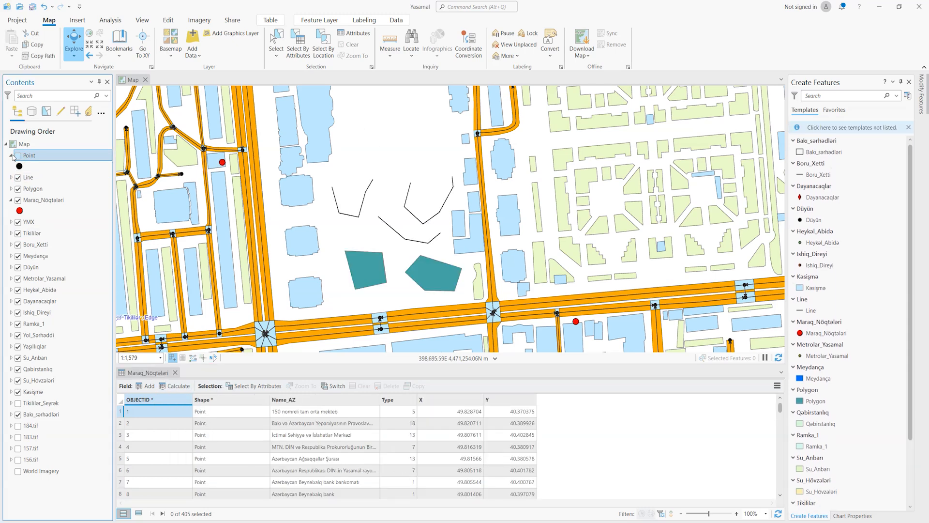
click(10, 155)
click(17, 166)
click(17, 178)
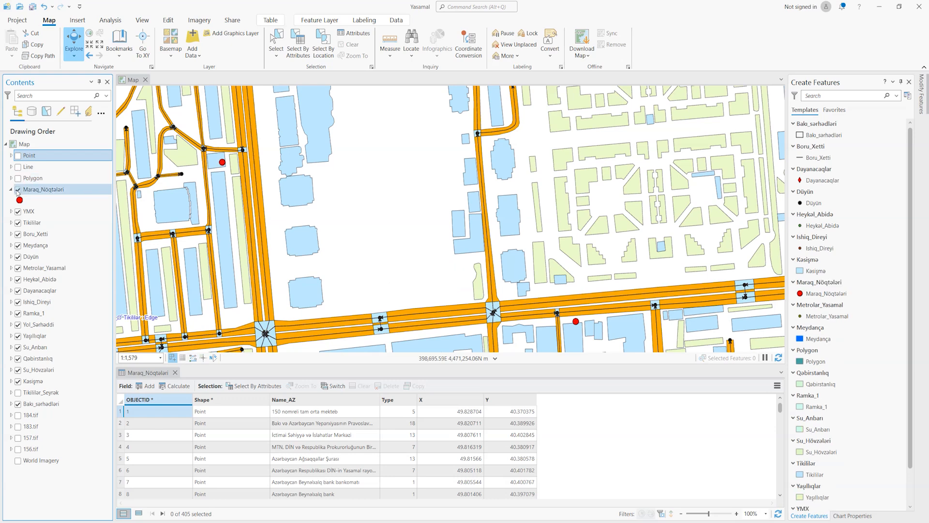
- Open the Tikililər attribute table and hide every other visible layer, from Maraq_Nöqtələri down to Bakı_sərhədləri
right_click(38, 224)
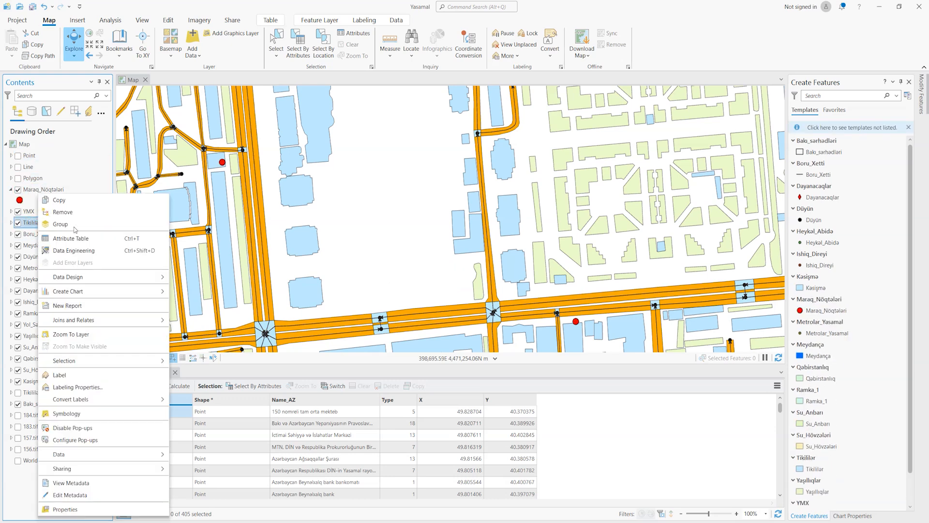
click(70, 238)
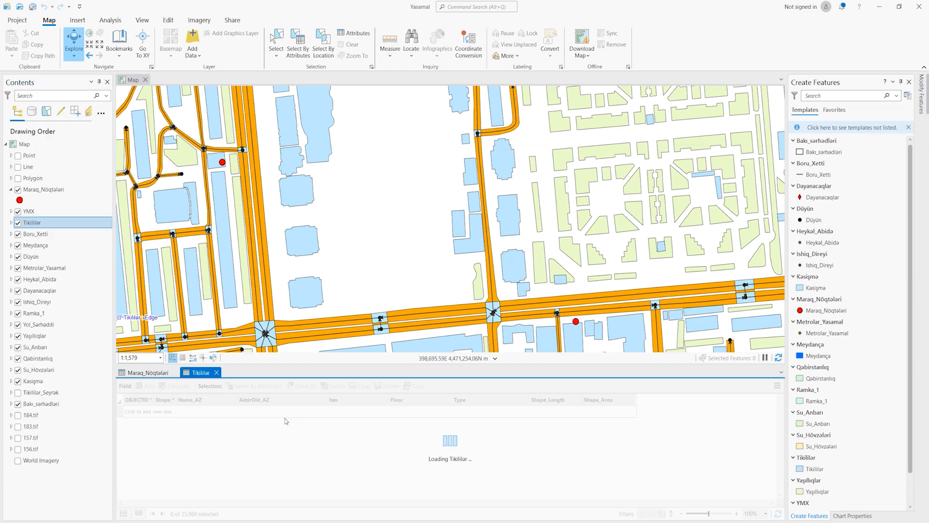
click(18, 190)
click(18, 212)
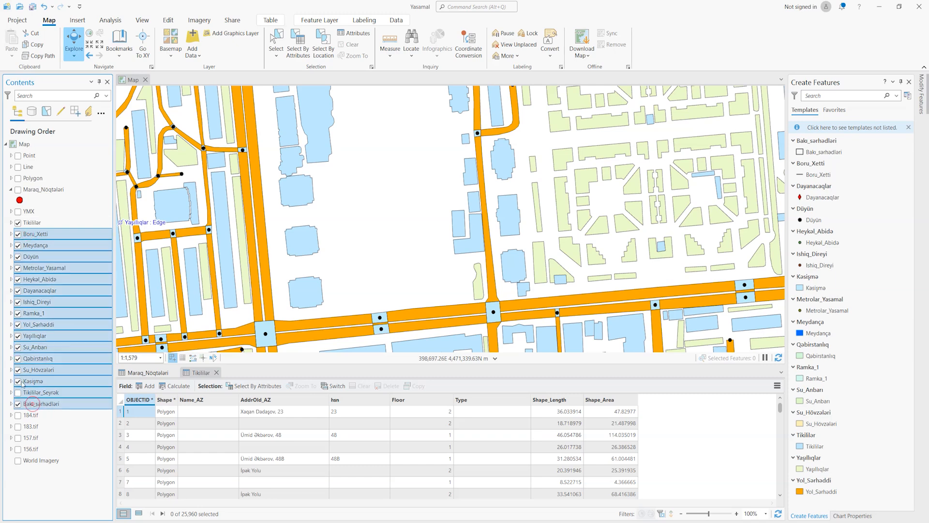
shift+click(34, 404)
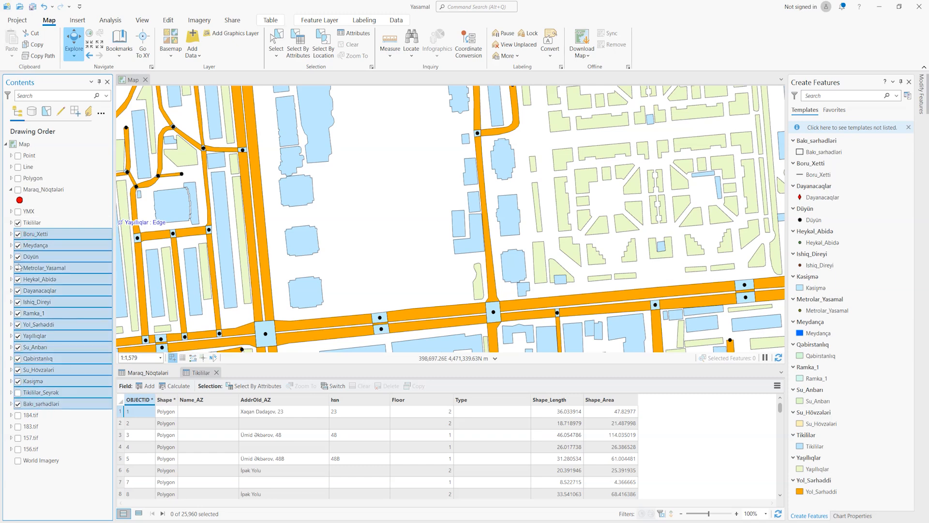
click(18, 235)
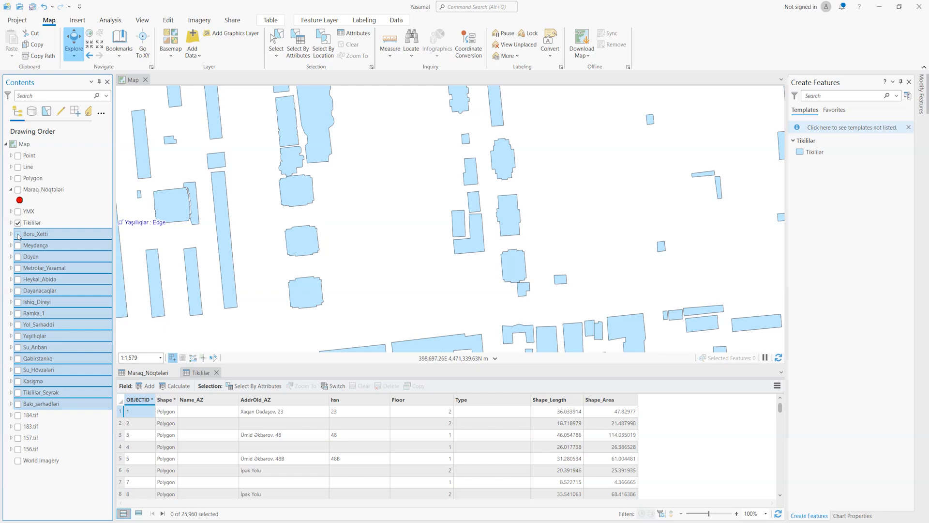
- Bring the whole Tikililər layer into view and close the Maraq_Nöqtələri attribute table
scroll(453, 284, down, 3)
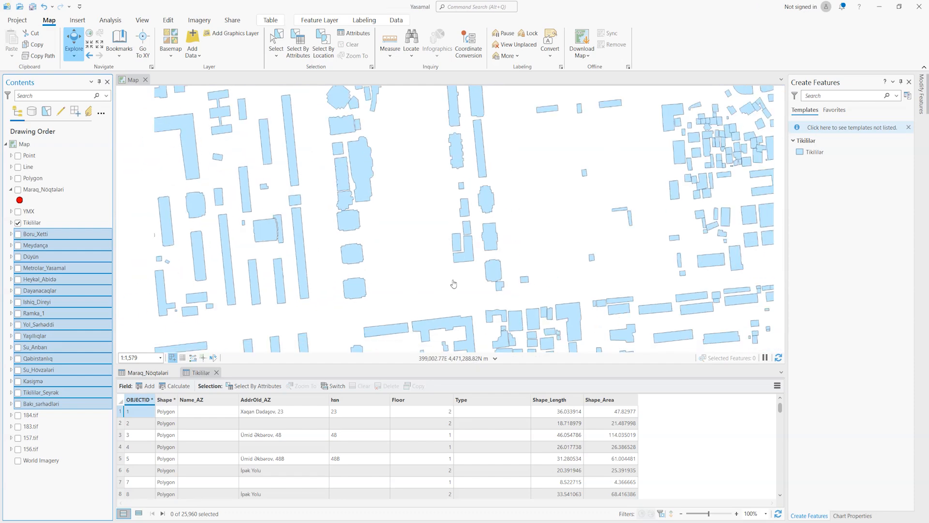
scroll(453, 284, down, 6)
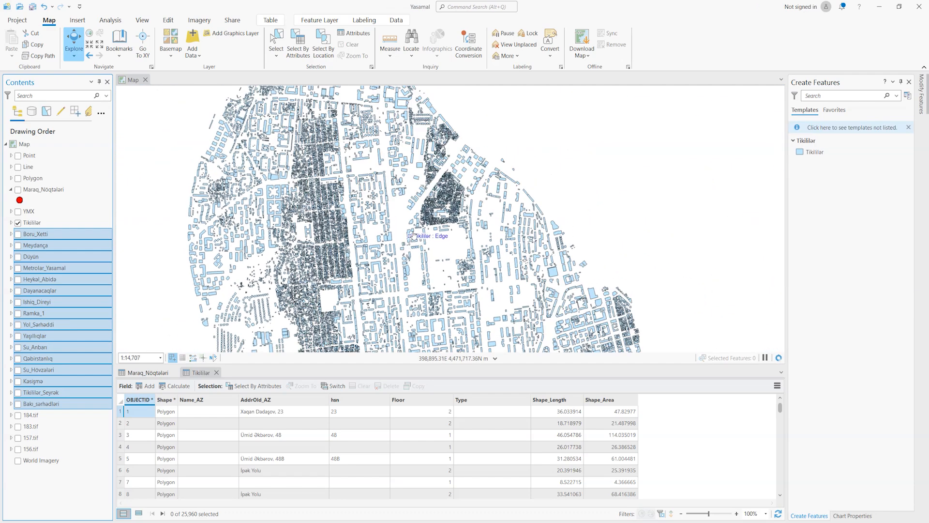
scroll(413, 235, down, 4)
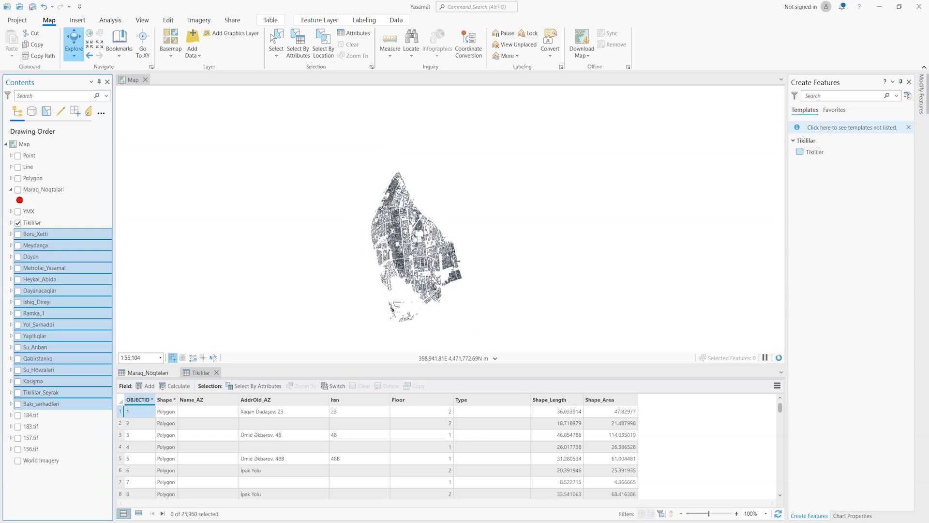
scroll(440, 256, up, 2)
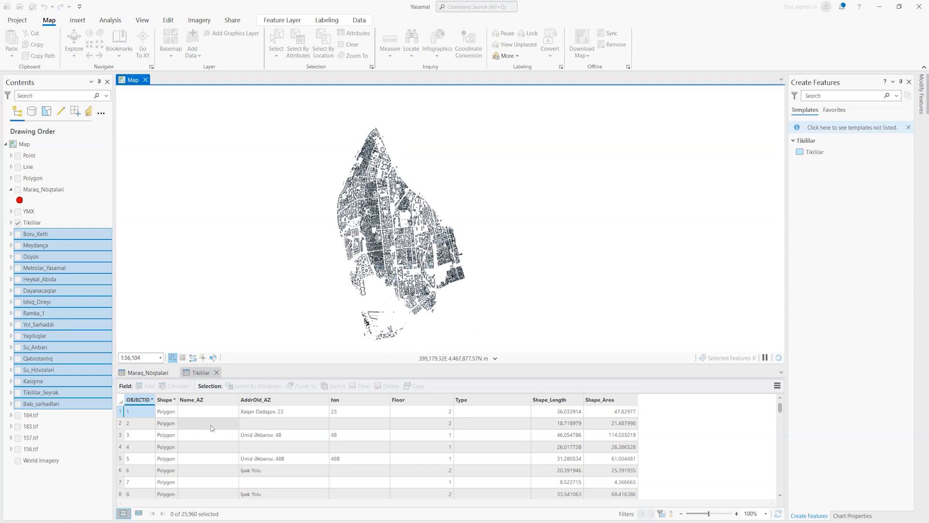
click(32, 223)
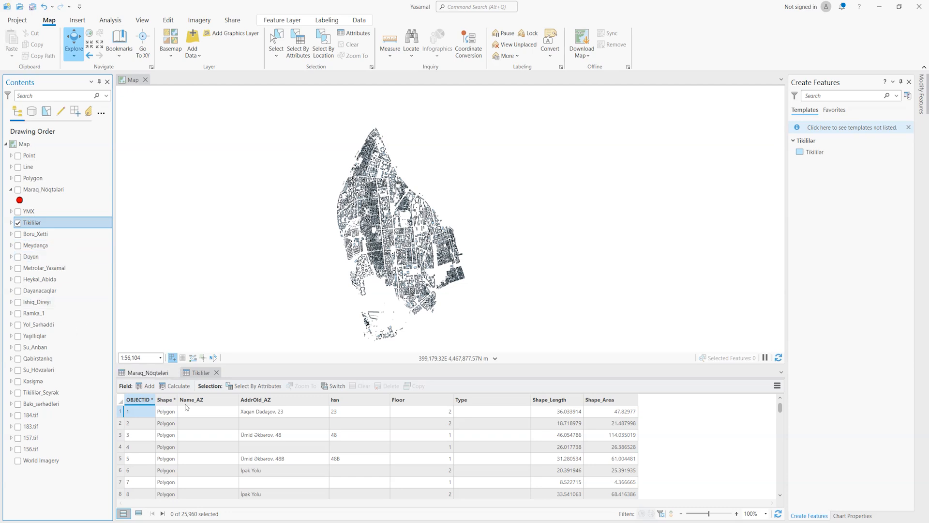
click(175, 372)
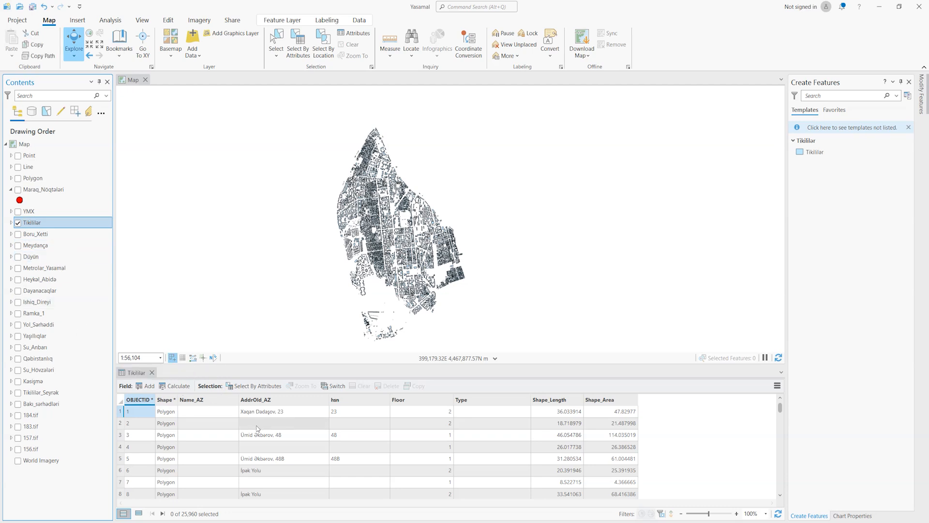
- Start a Select By Attributes query on the Tikililər layer with the New selection type
click(256, 385)
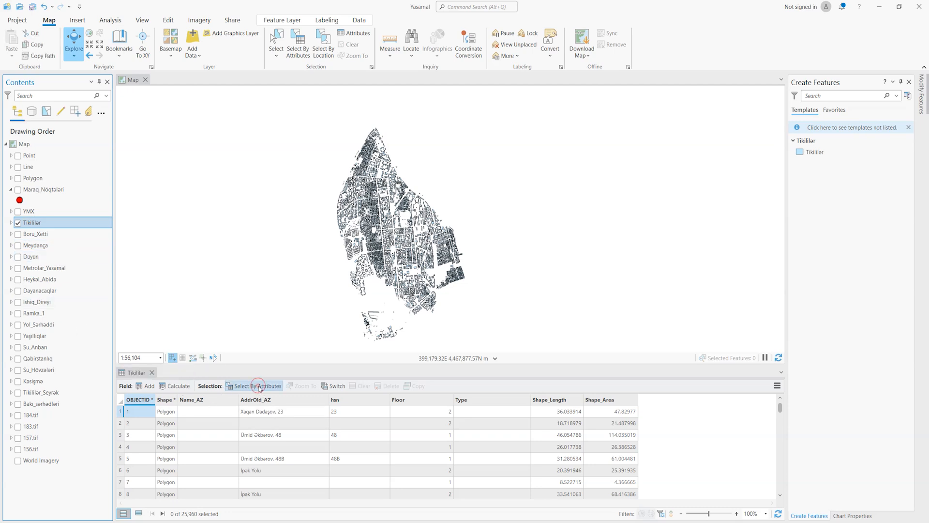
drag(414, 136, 746, 177)
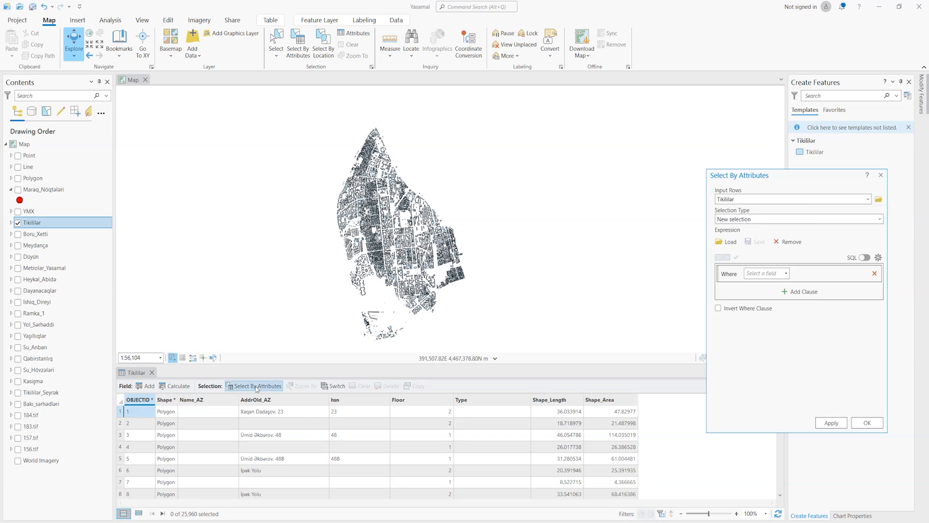
click(880, 218)
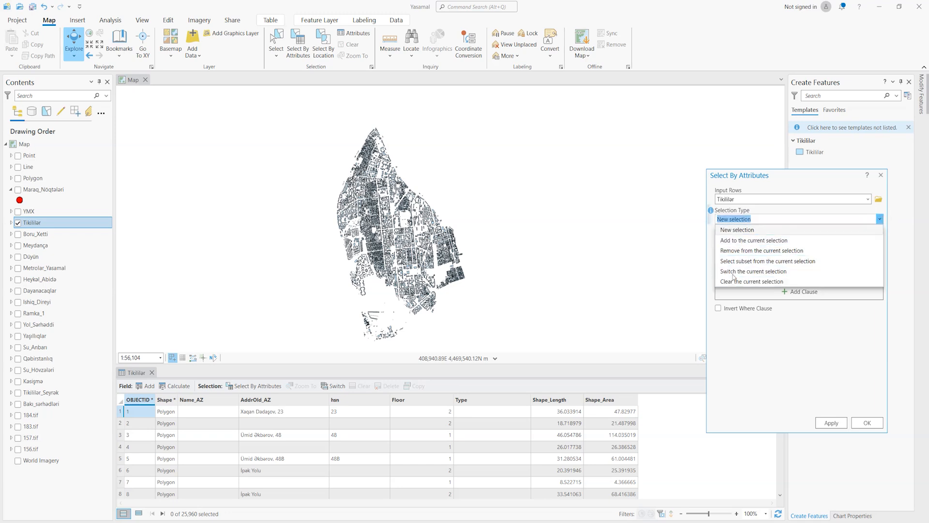
click(742, 231)
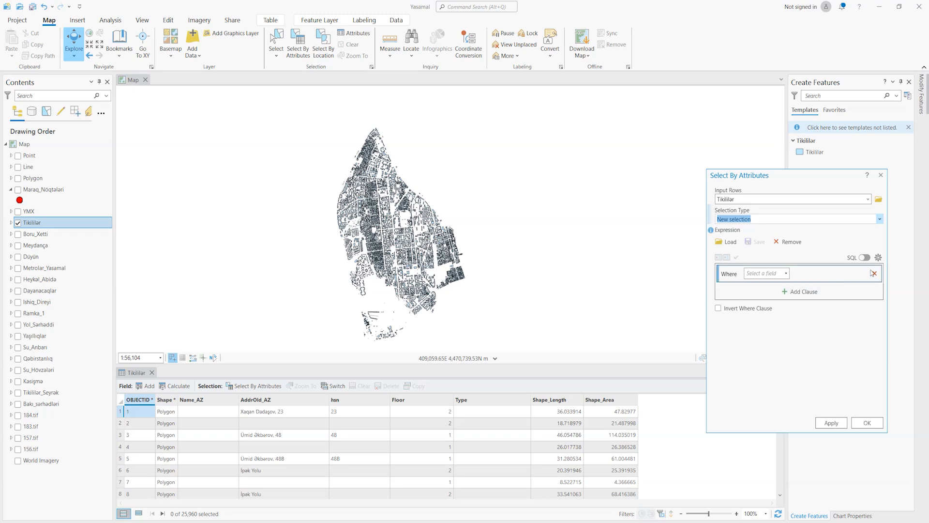
- Set the query's where clause to the AddrOld_AZ field with the "is equal to" operator
click(786, 273)
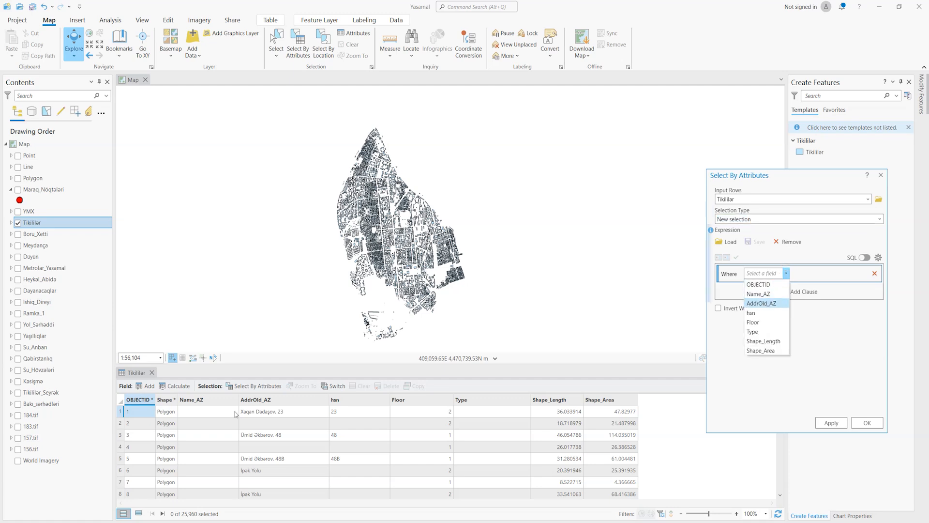
click(758, 303)
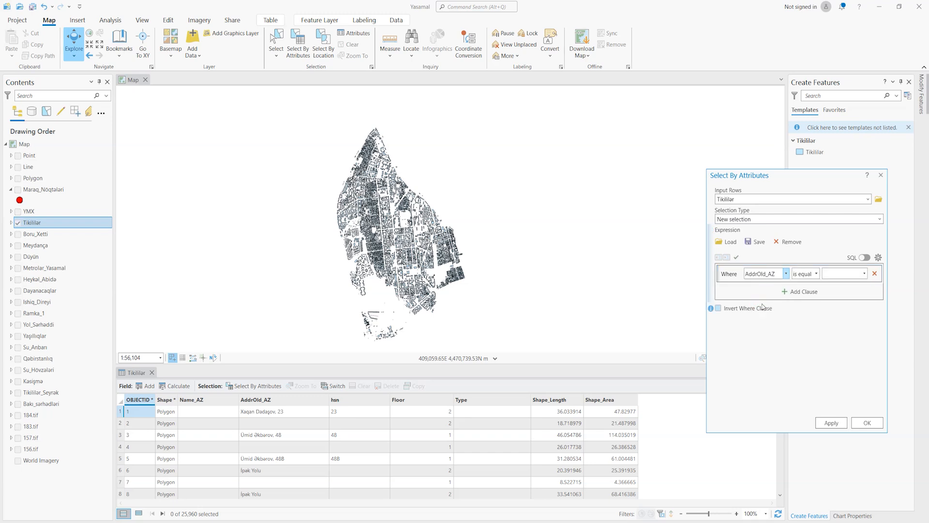
click(816, 274)
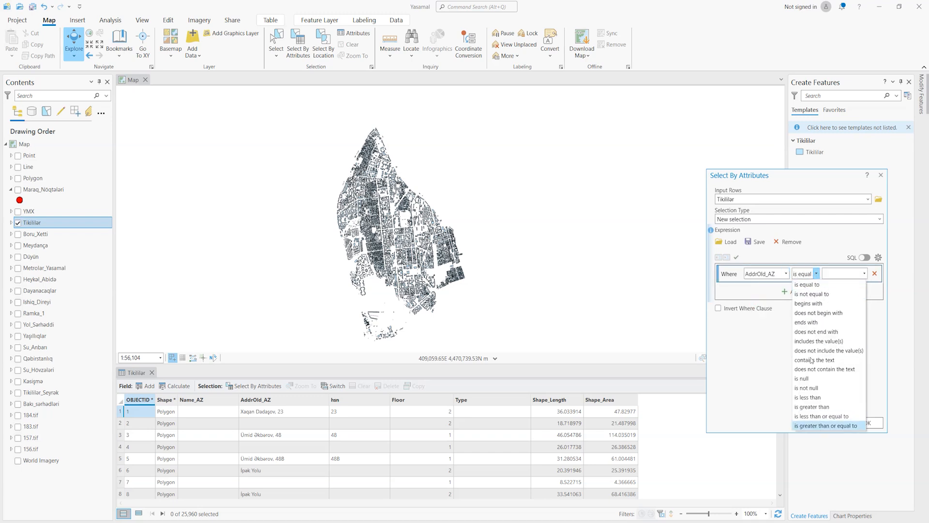
click(817, 273)
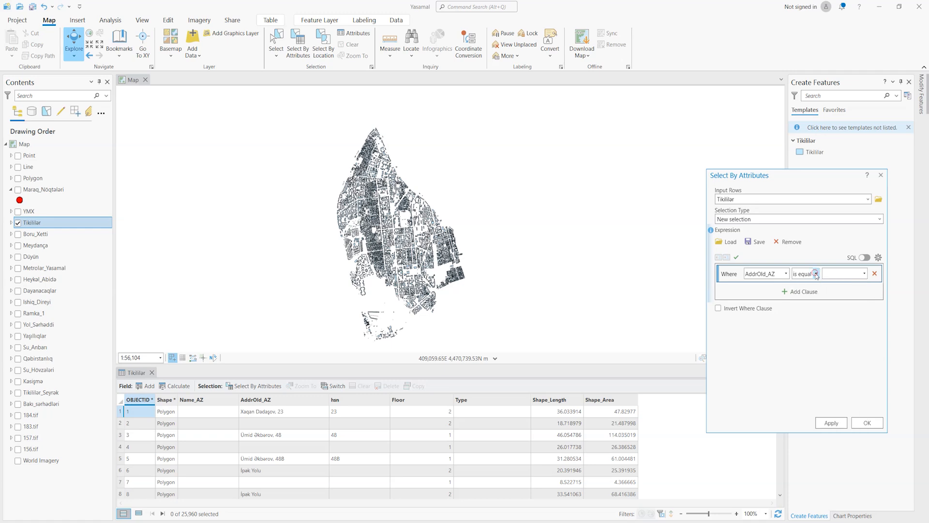
- Examine the unique values and the fields that the AddrOld_AZ clause can be compared with
click(865, 274)
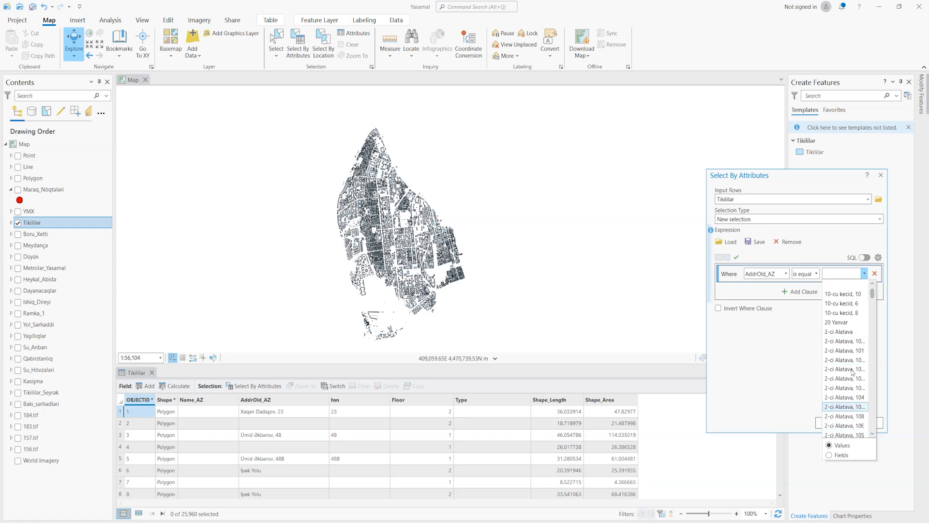
mouse_move(872, 293)
mouse_down()
mouse_move(870, 421)
mouse_move(874, 289)
mouse_up()
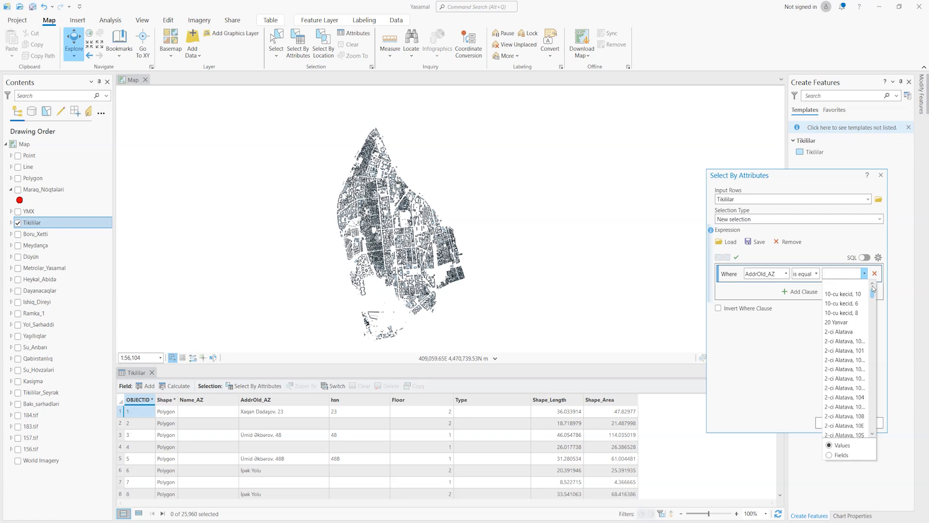
click(834, 456)
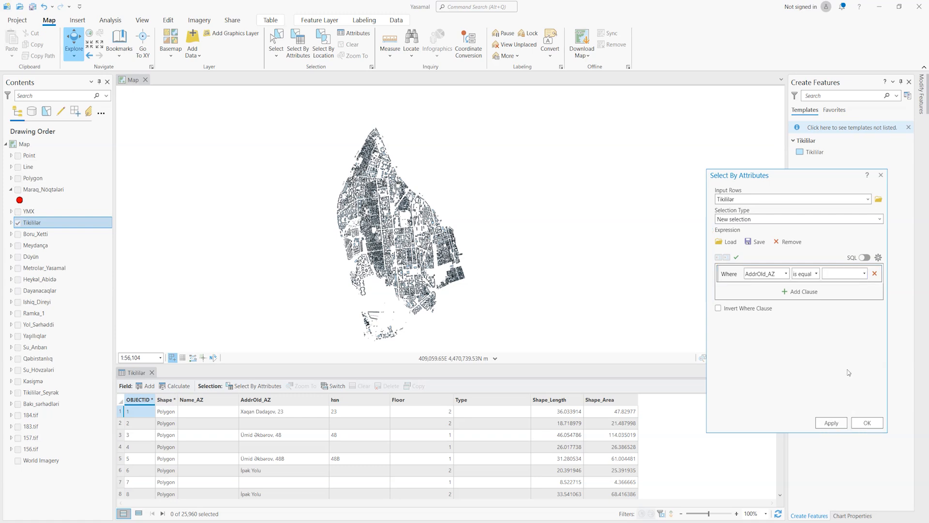
click(864, 274)
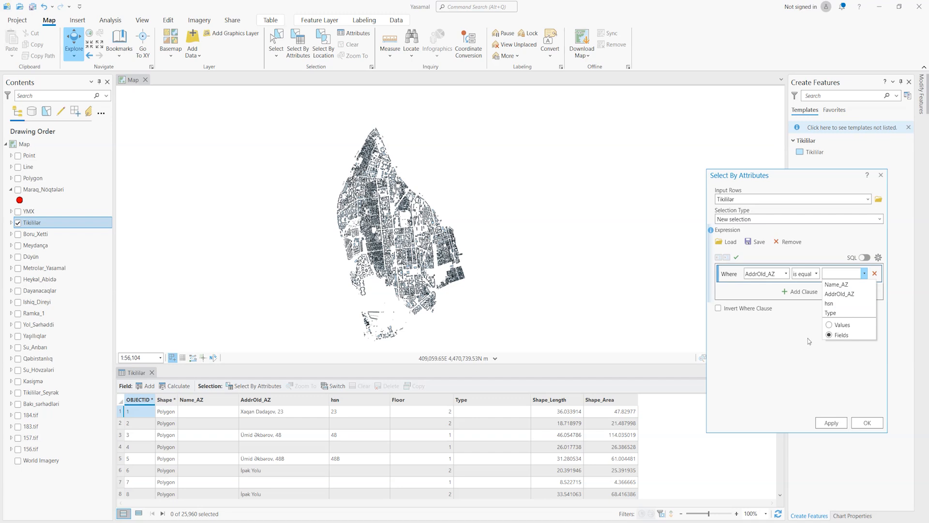
click(829, 325)
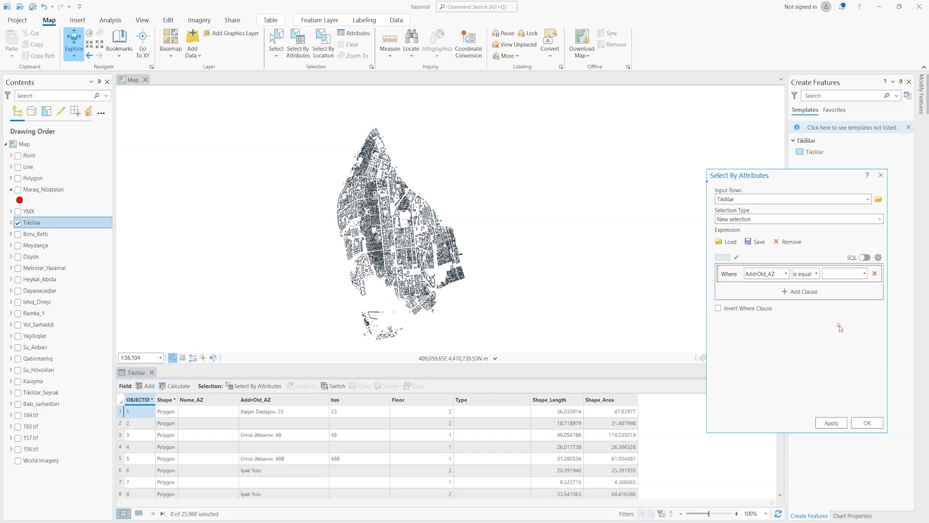
click(864, 273)
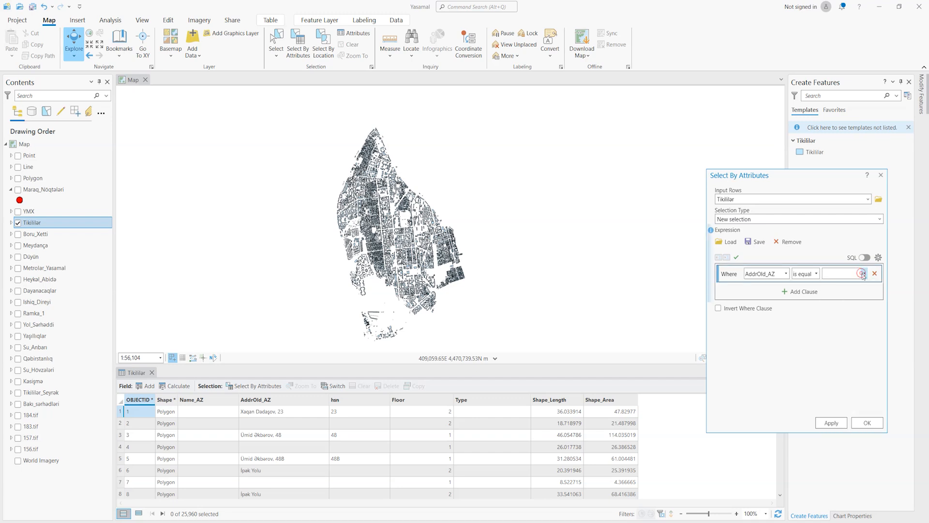
- Find a building row with the address Abbas Mirzə Şərifzadə in the Tikililər table and copy its AddrOld_AZ value
click(288, 449)
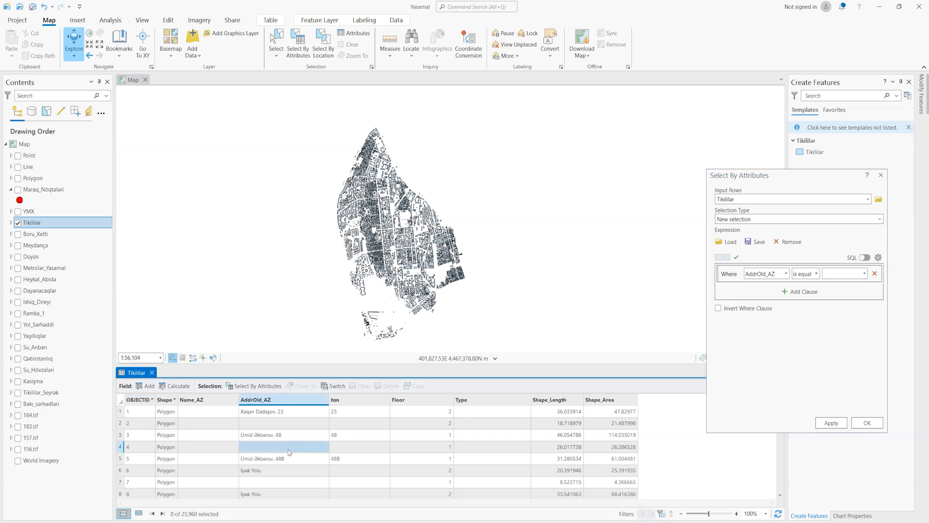
scroll(289, 451, down, 11)
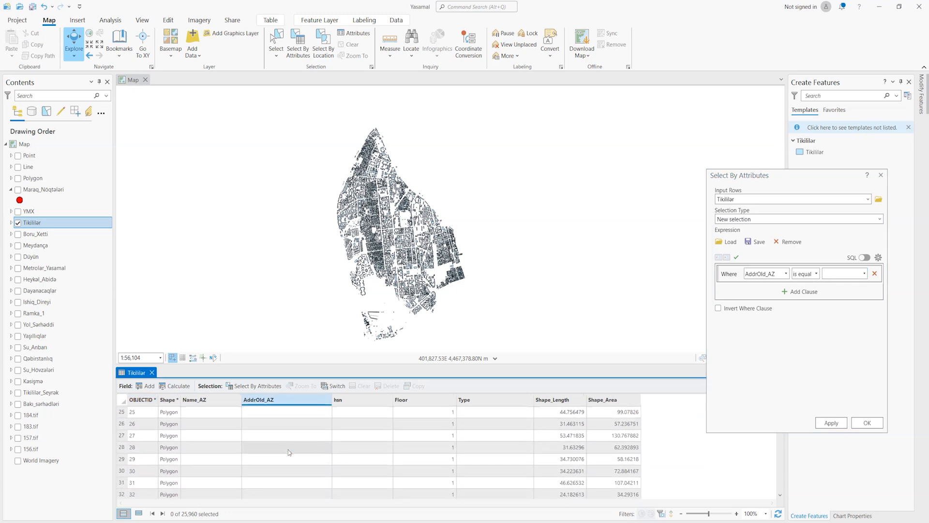
scroll(301, 433, up, 2)
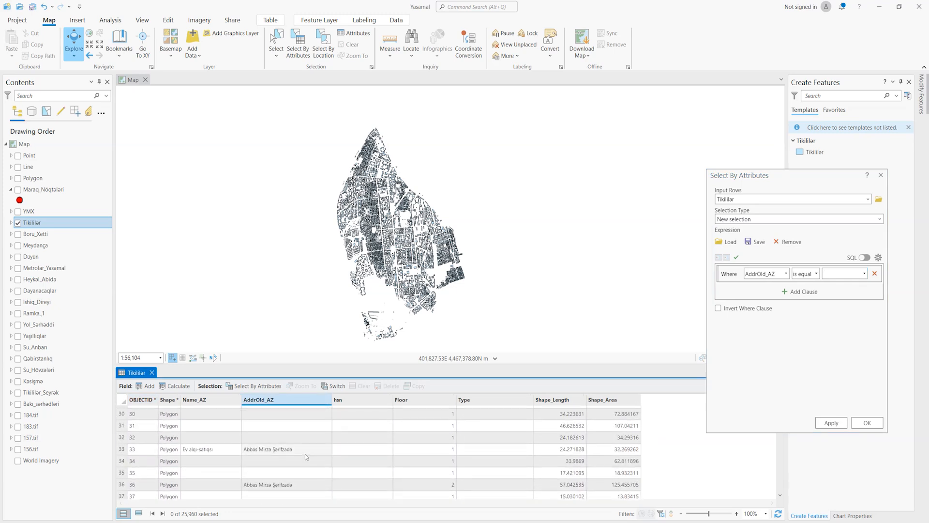
click(305, 450)
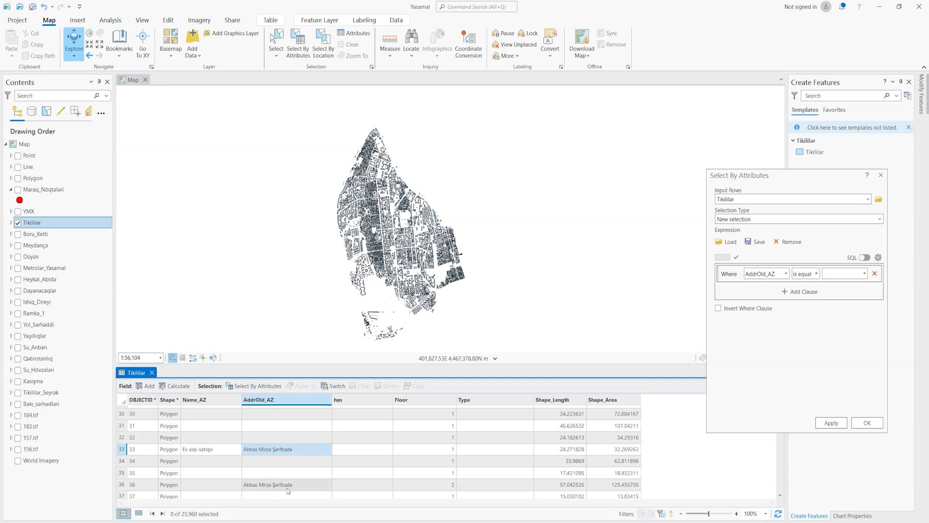
click(307, 484)
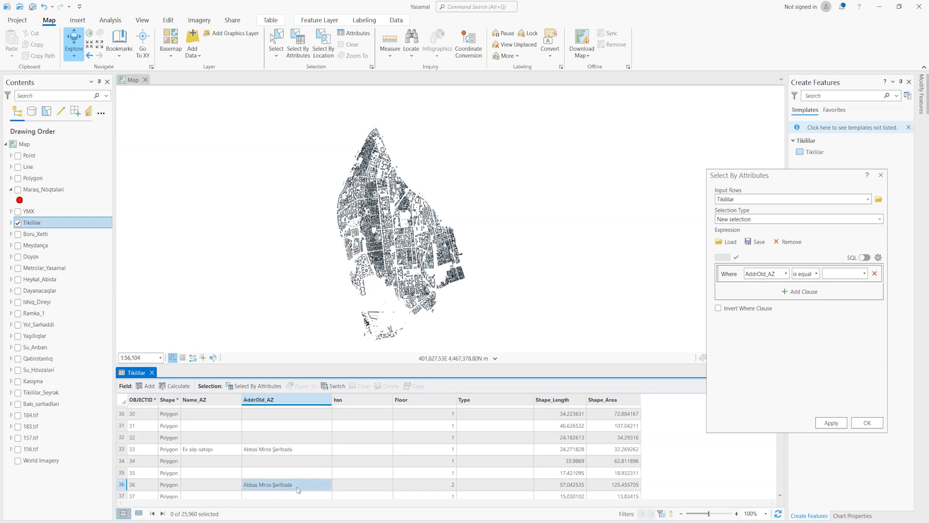
- Set the clause value to Abbas Mirzə Şərifzadə and apply the selection to the Tikililər layer
click(843, 274)
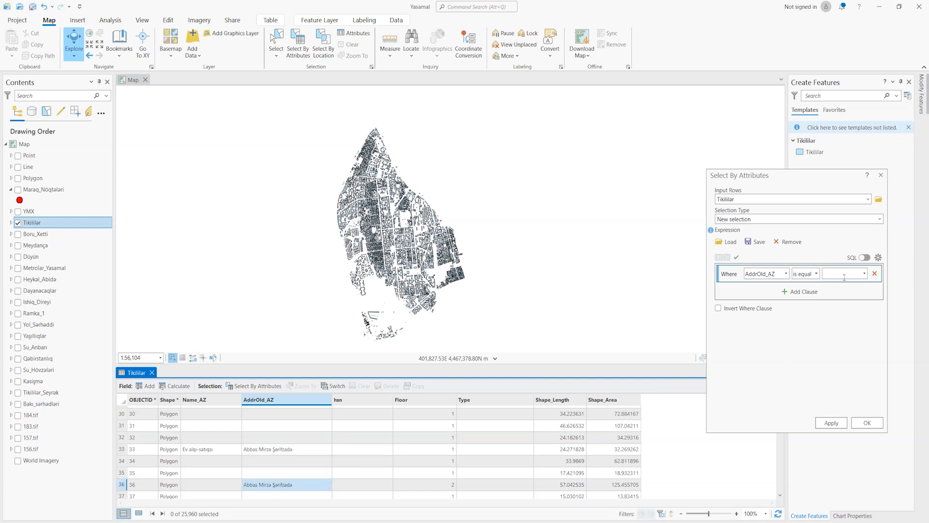
text(Abbas Mirzə Şərifzadə)
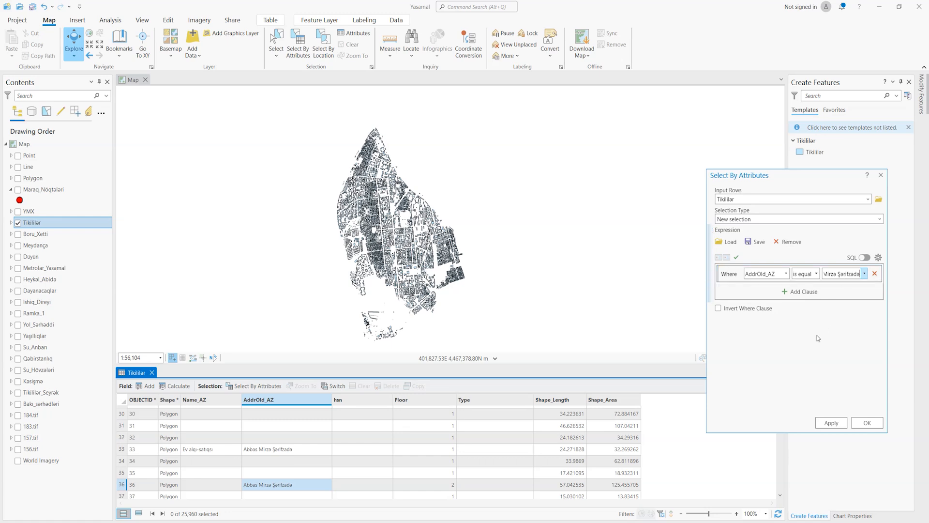
click(833, 424)
- Apply the address query to Tikililər, and select all buildings outside that address by inverting the where clause
click(824, 423)
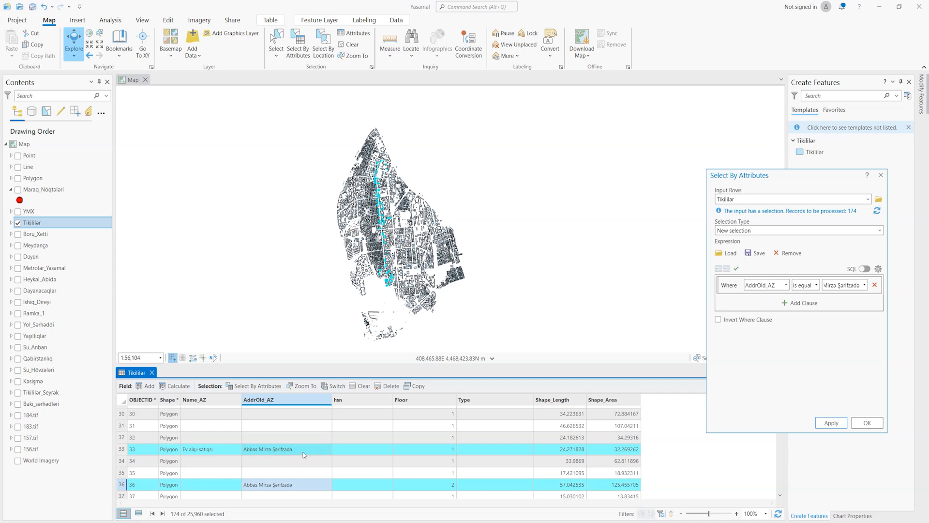
click(734, 322)
click(836, 424)
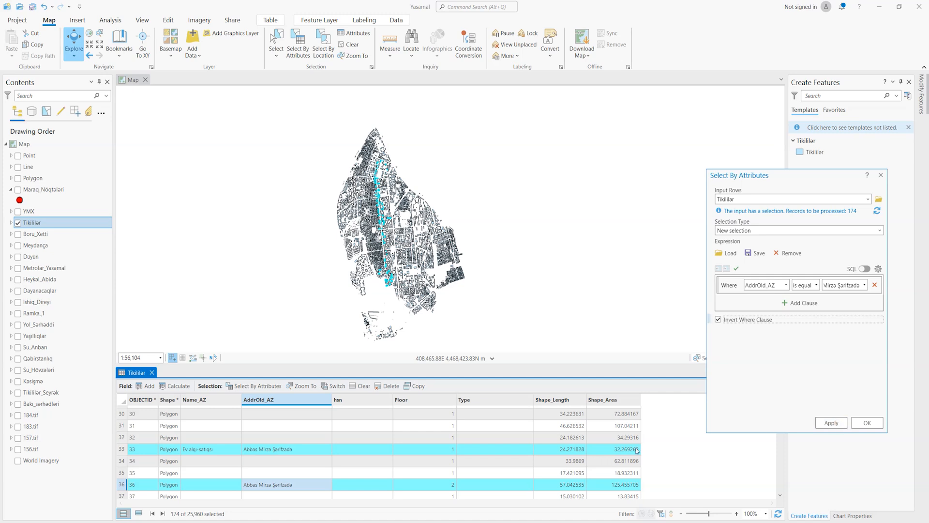
click(837, 422)
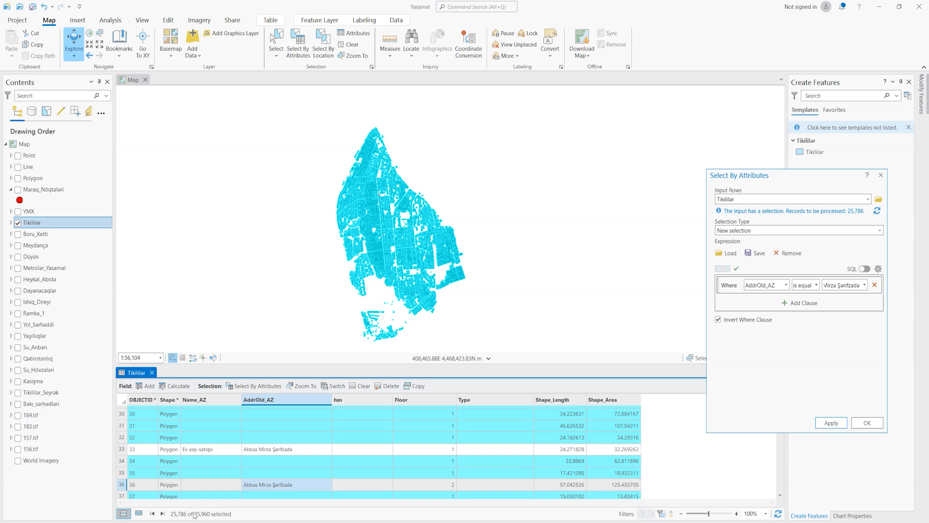
click(832, 423)
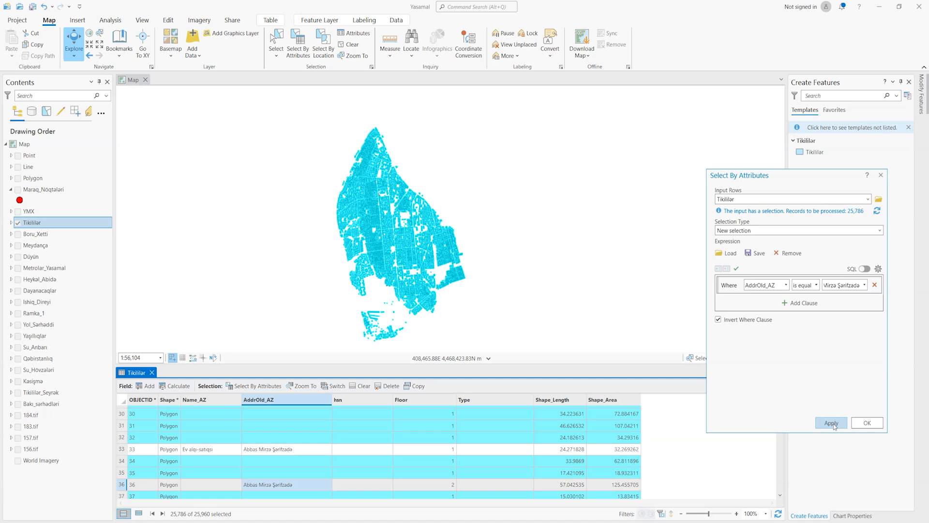
- Switch the selection in the Tikililər table, turn off Invert Where Clause and close the selection query
click(334, 386)
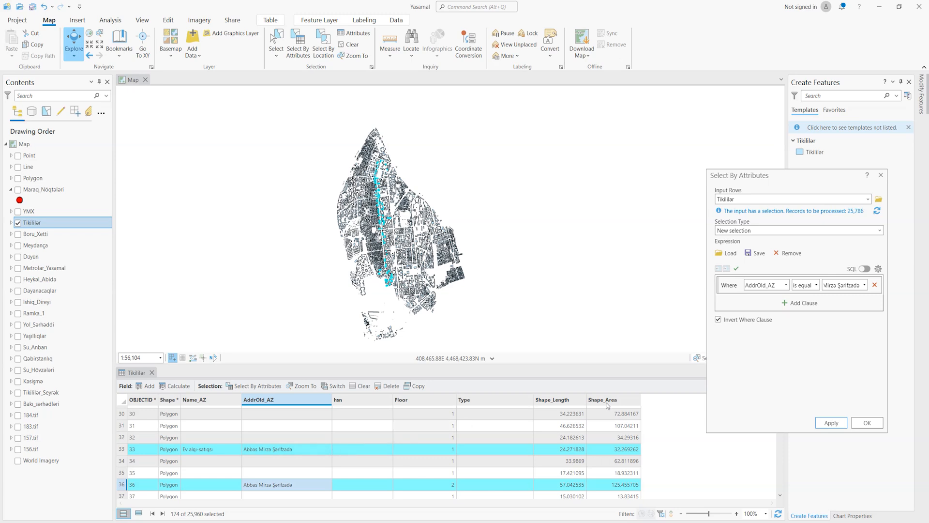
click(719, 319)
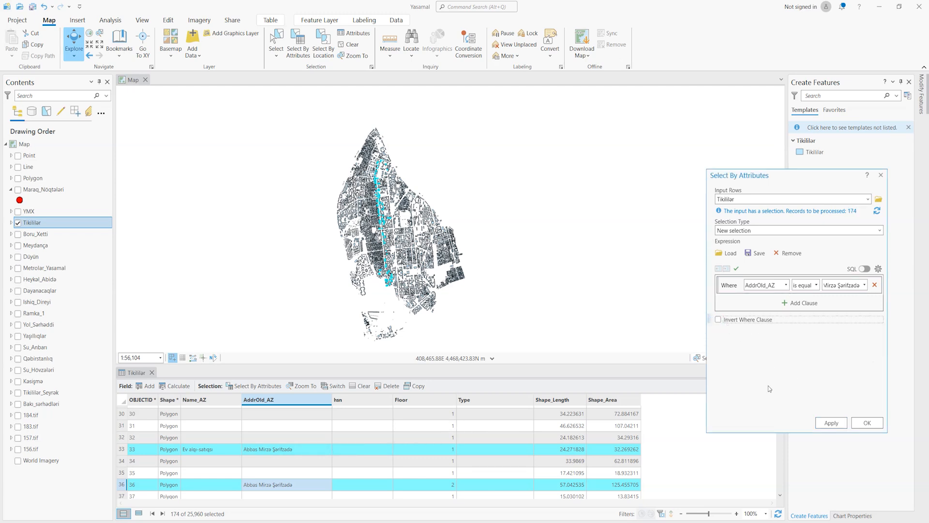
click(866, 422)
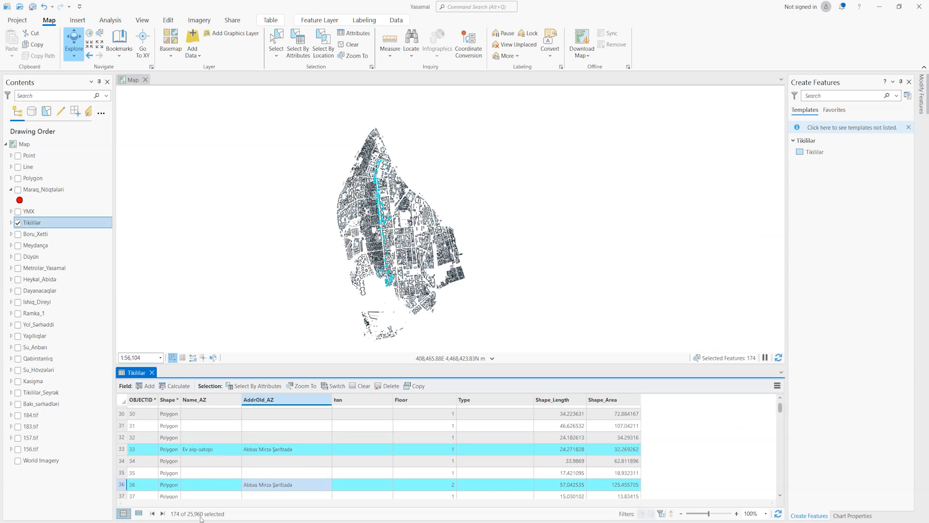
- Reopen Select By Attributes for Tikililər and set the selection type to Add to the current selection
click(246, 386)
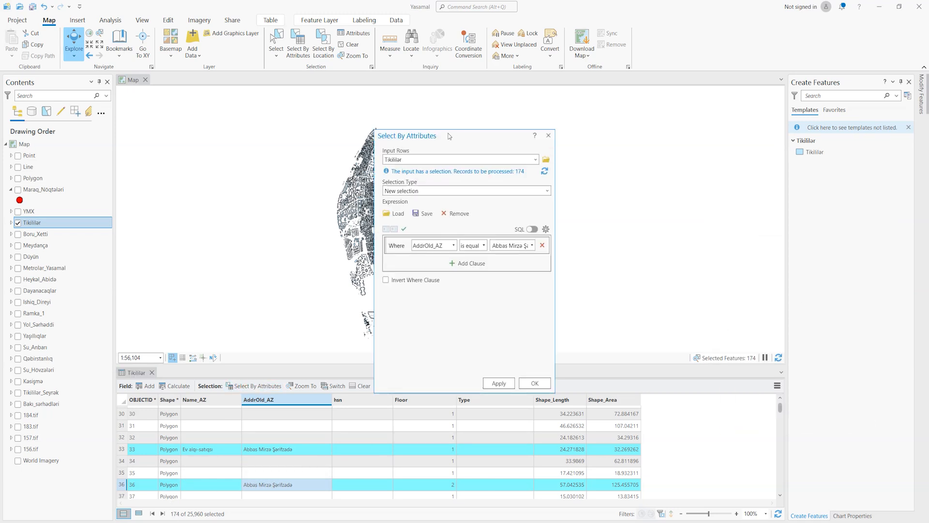
drag(430, 137, 769, 150)
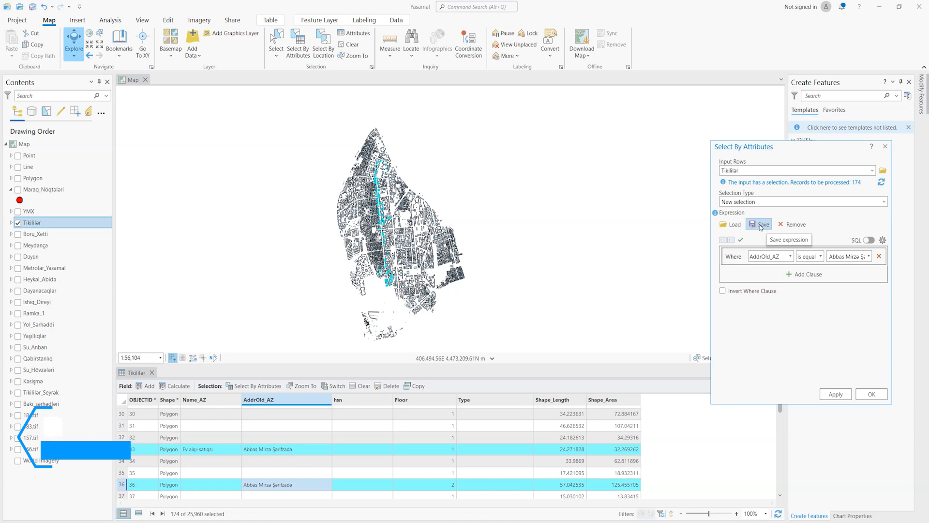
click(883, 203)
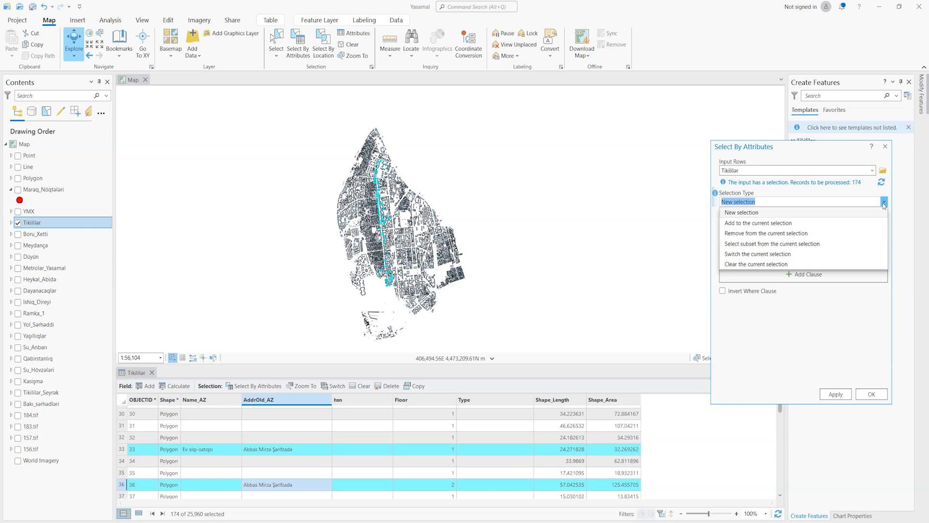
click(745, 223)
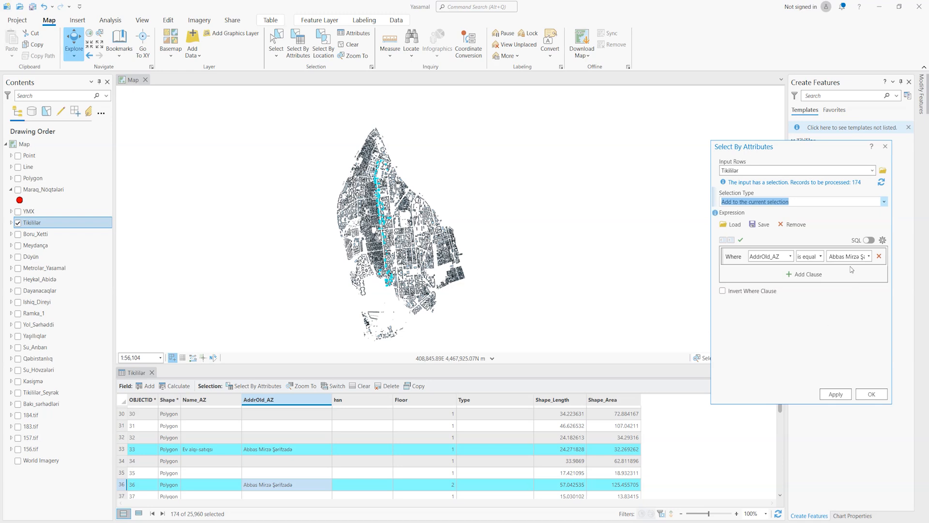
- Change the where clause to Shape_Area is equal to 1000 and apply it to the current selection
click(790, 256)
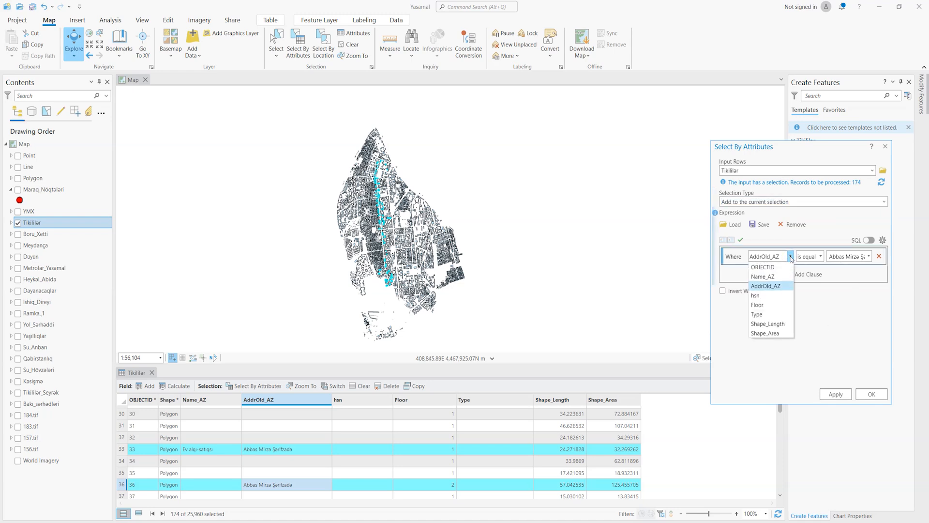
click(769, 337)
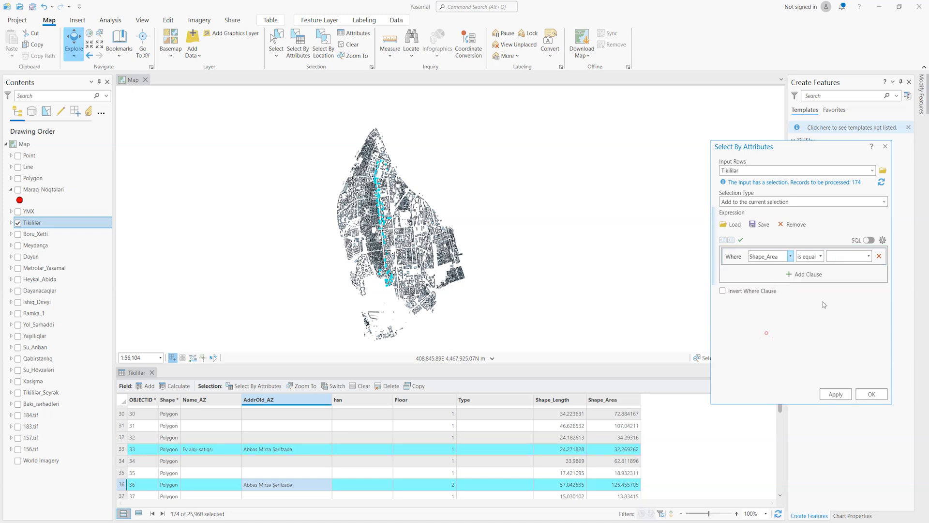
click(842, 257)
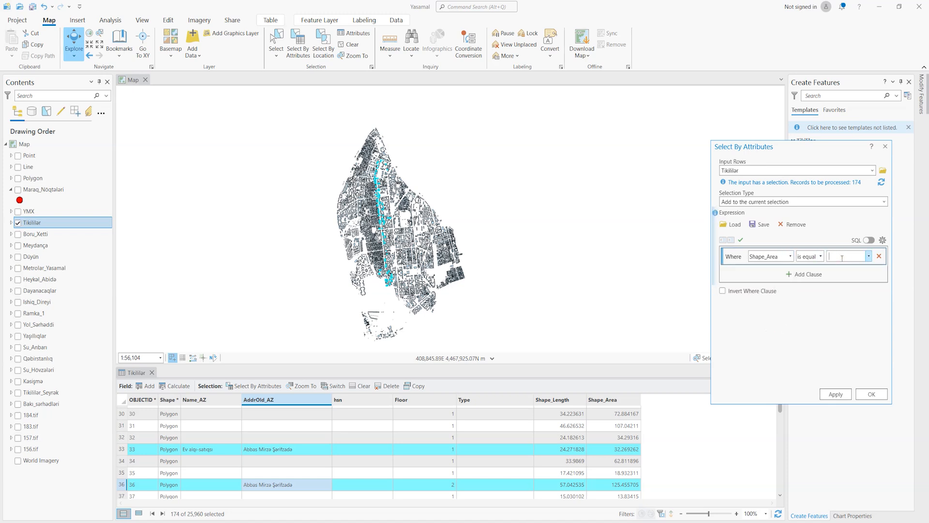
text(10000)
key(BackSpace)
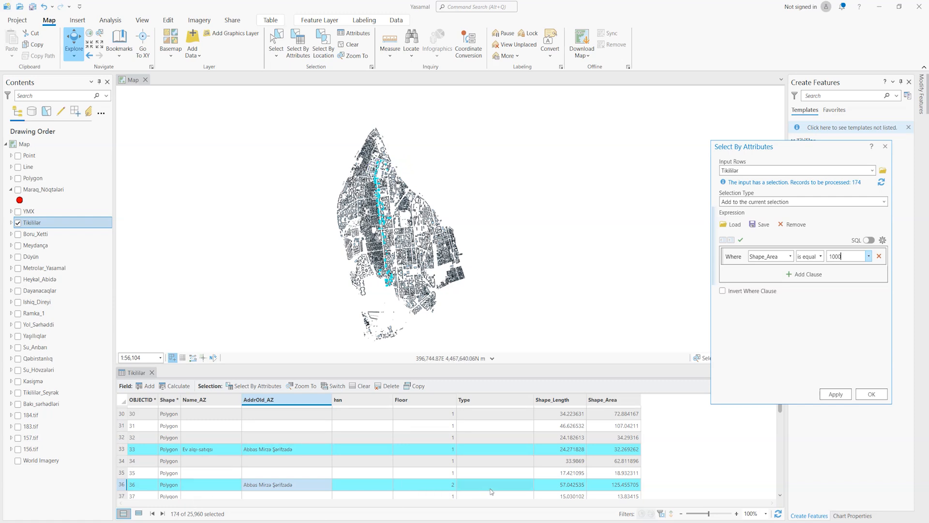
click(834, 394)
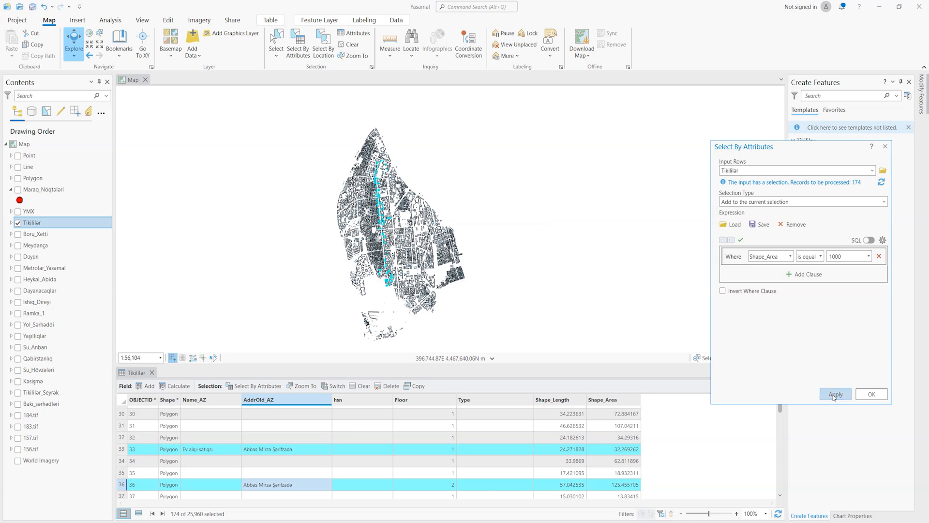
- Change the where clause to Shape_Area is greater than 1000 and add the matching buildings to the selection
click(851, 255)
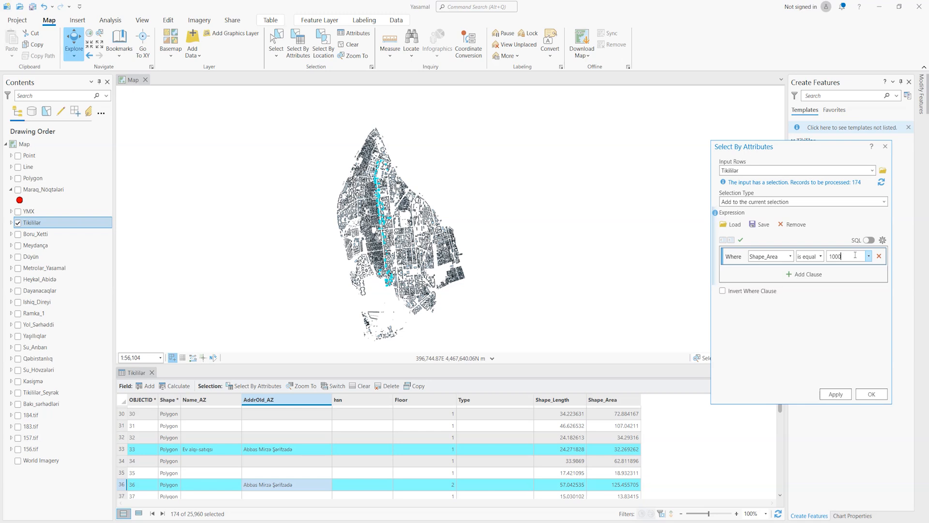
key(BackSpace)
click(820, 256)
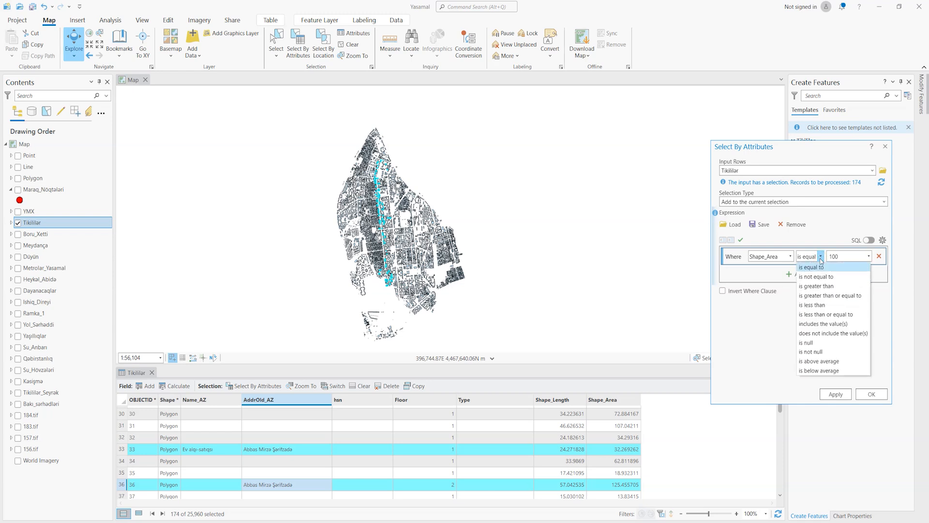
click(815, 286)
click(836, 257)
click(841, 256)
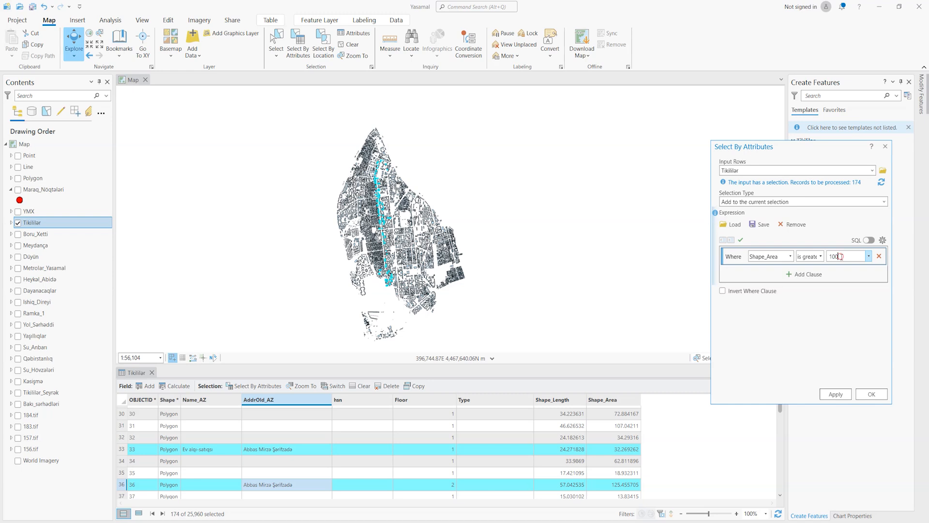
text(00)
key(BackSpace)
click(840, 394)
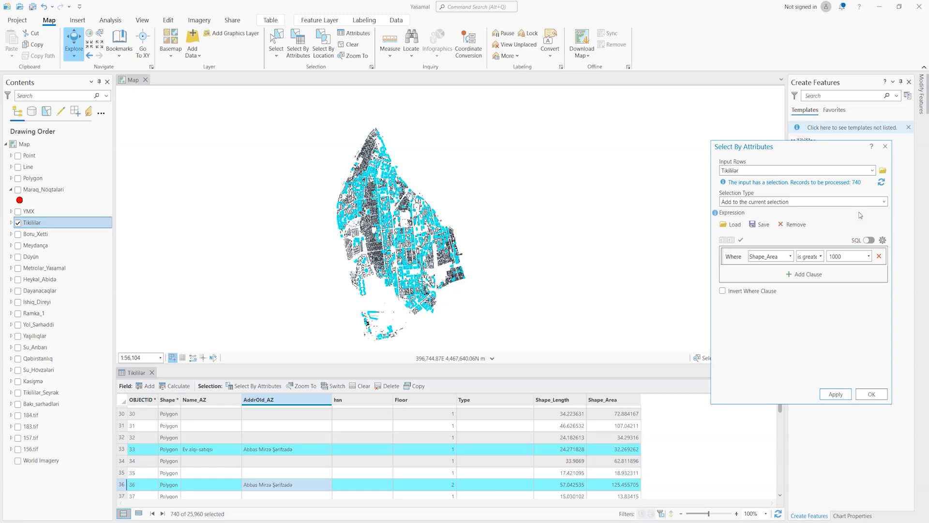
- Remove the buildings with a Shape_Area greater than 1000 from the current selection
click(883, 203)
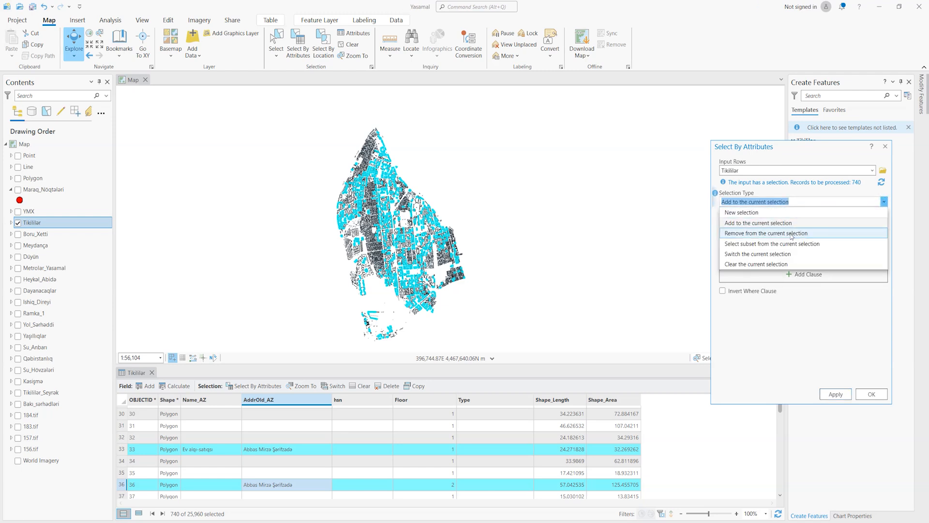
click(779, 234)
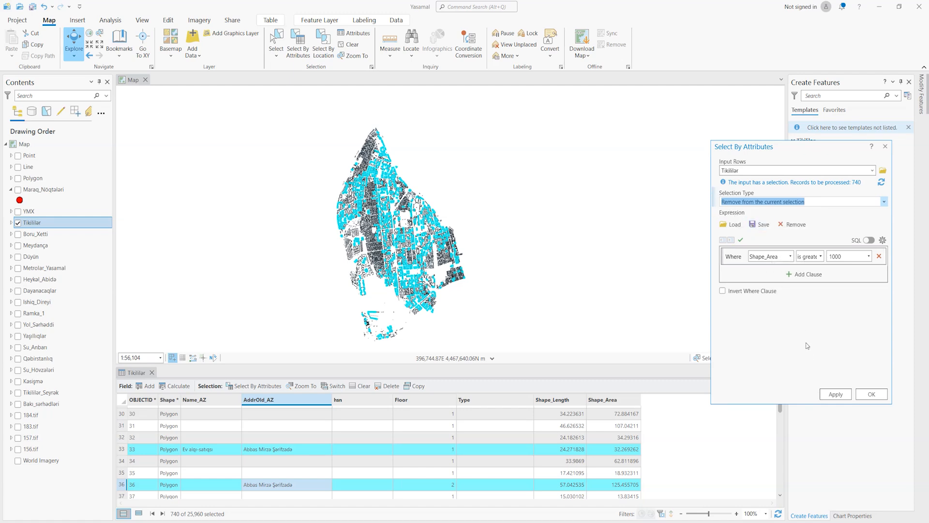
click(839, 394)
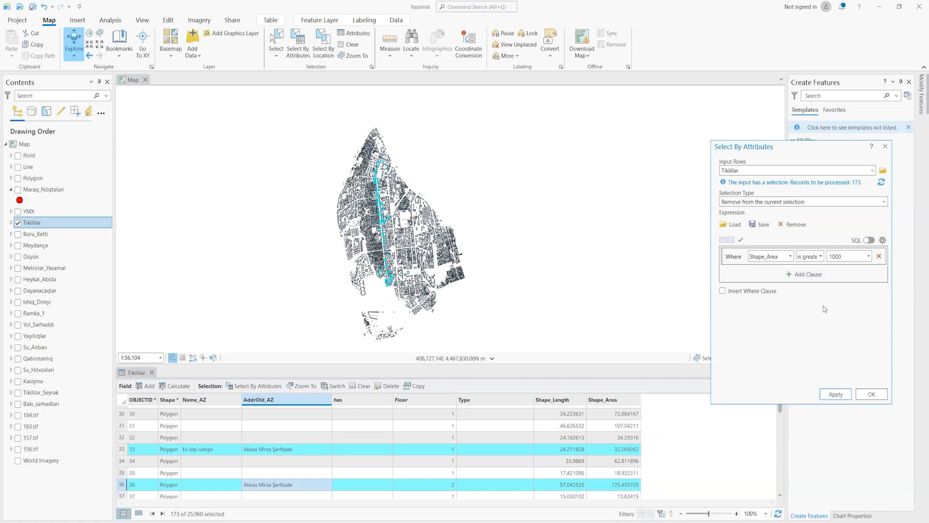
- Select the subset of the current selection whose Shape_Area is greater than 1000
click(883, 202)
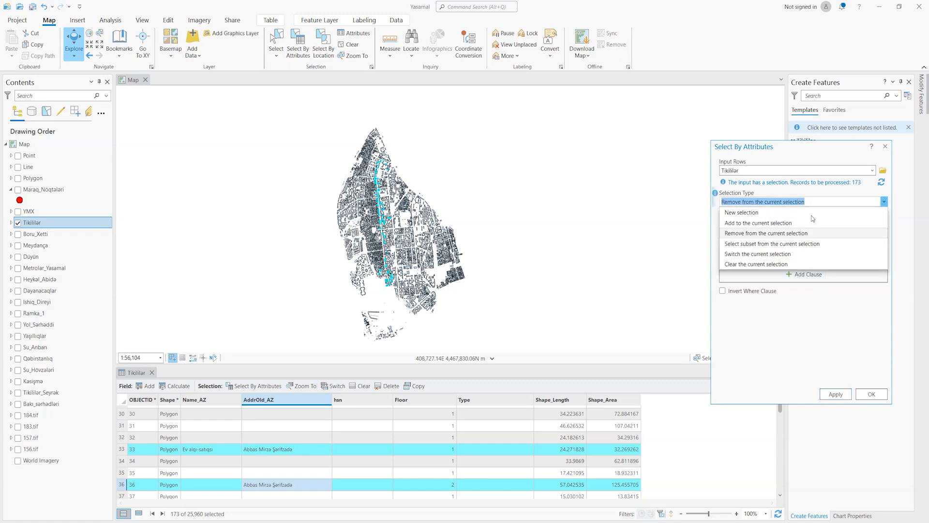
click(757, 245)
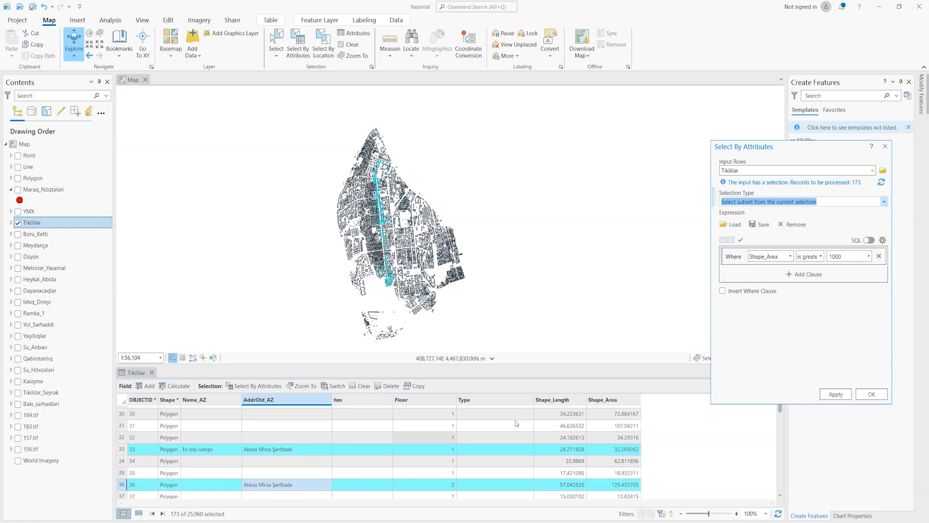
click(836, 394)
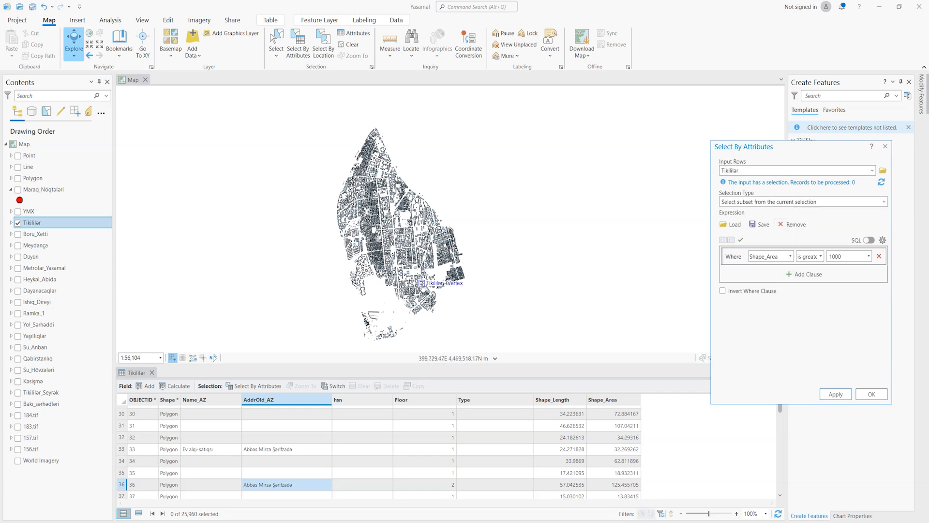
- Make a new selection of the buildings whose AddrOld_AZ is equal to Abbas Mirzə Şərifzadə
click(745, 203)
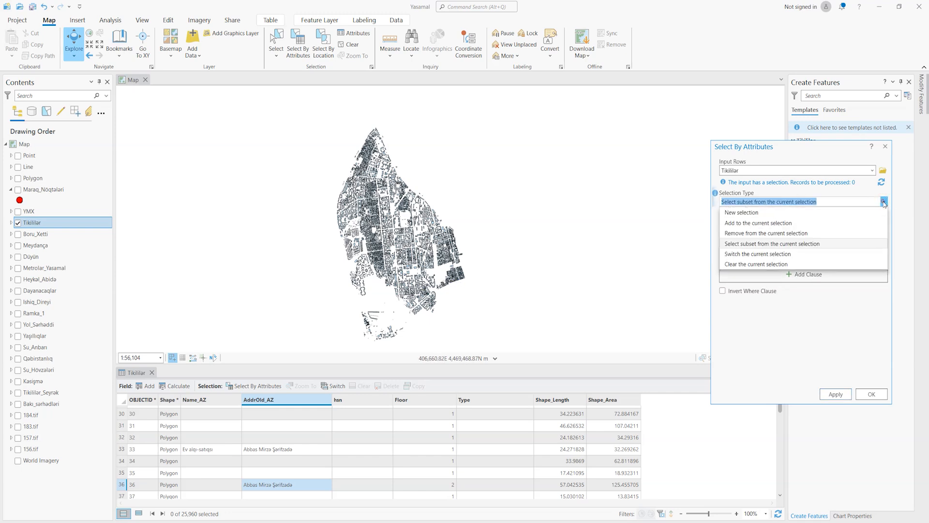
click(741, 212)
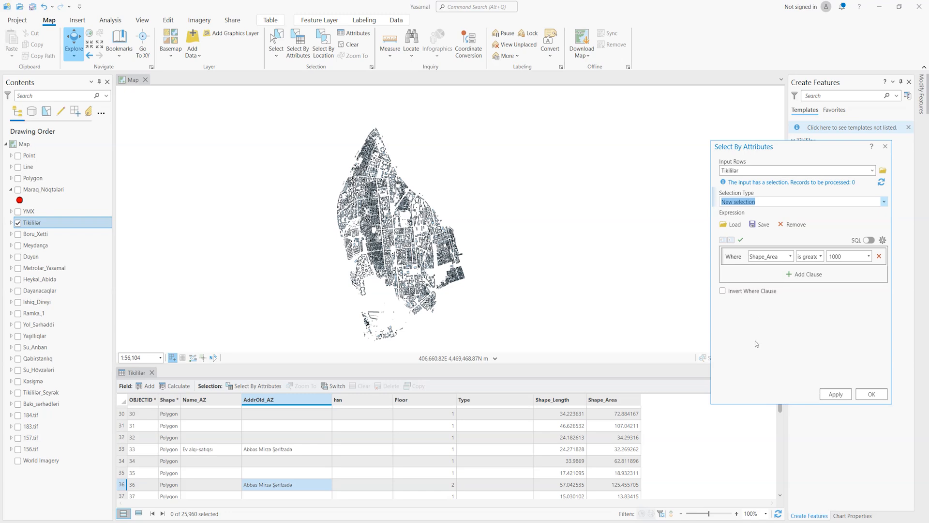
click(790, 256)
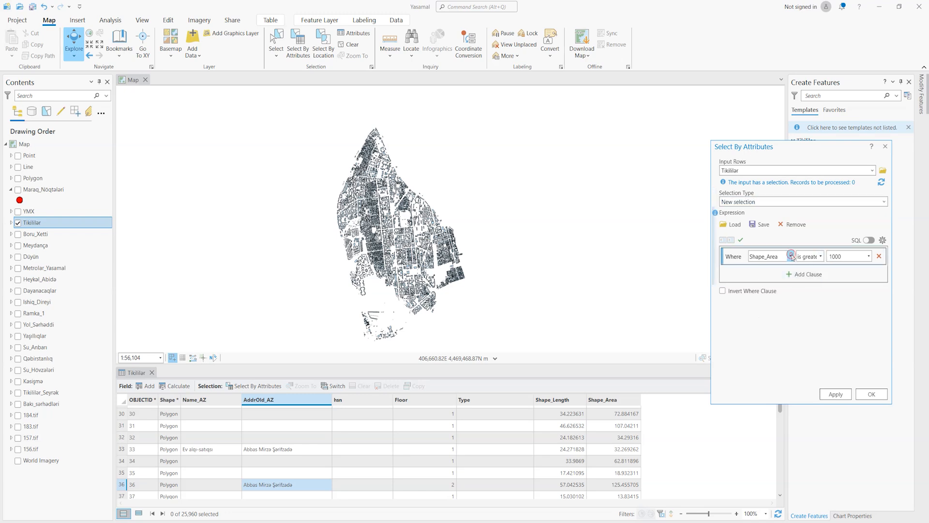
click(766, 285)
click(821, 256)
click(819, 268)
click(849, 256)
text(Abbas Mirza Şərifzadə)
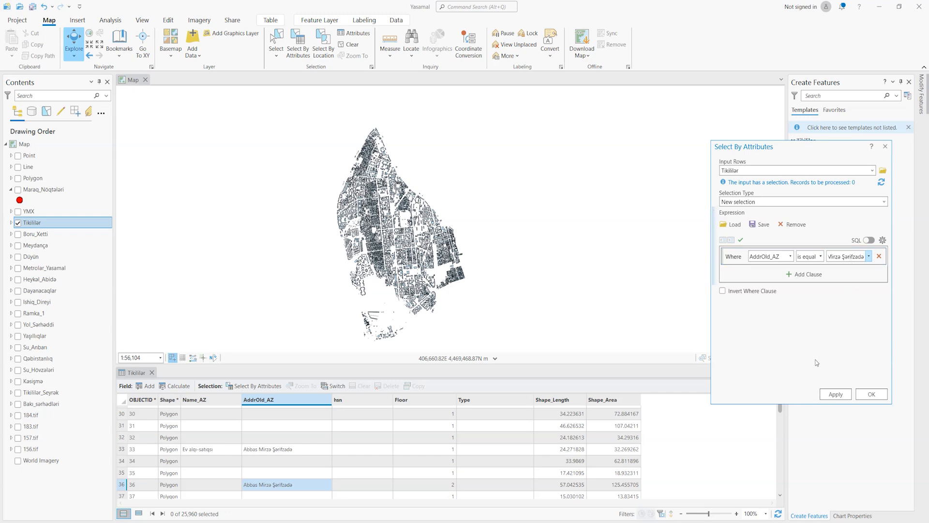
click(832, 394)
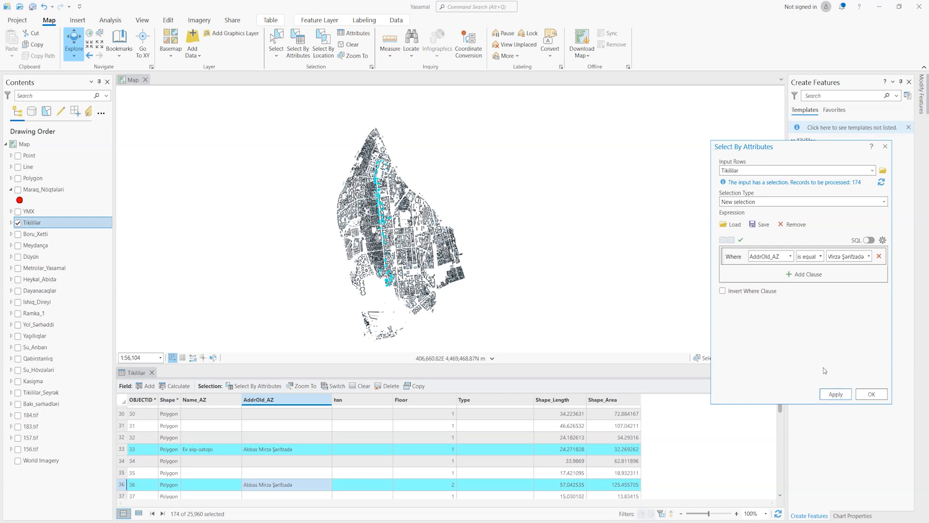
- Set the selection type to Select subset from the current selection, and list only the selected records in the Tikililər table
click(769, 239)
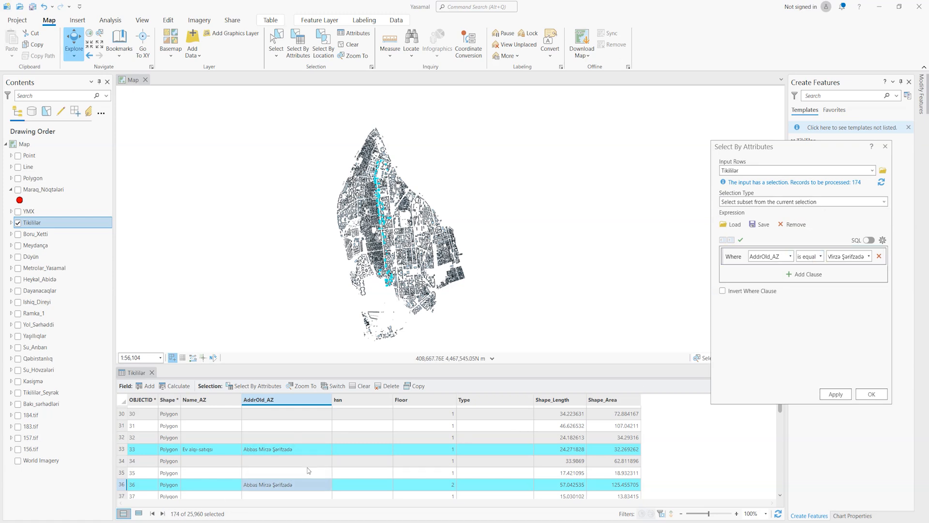
click(883, 201)
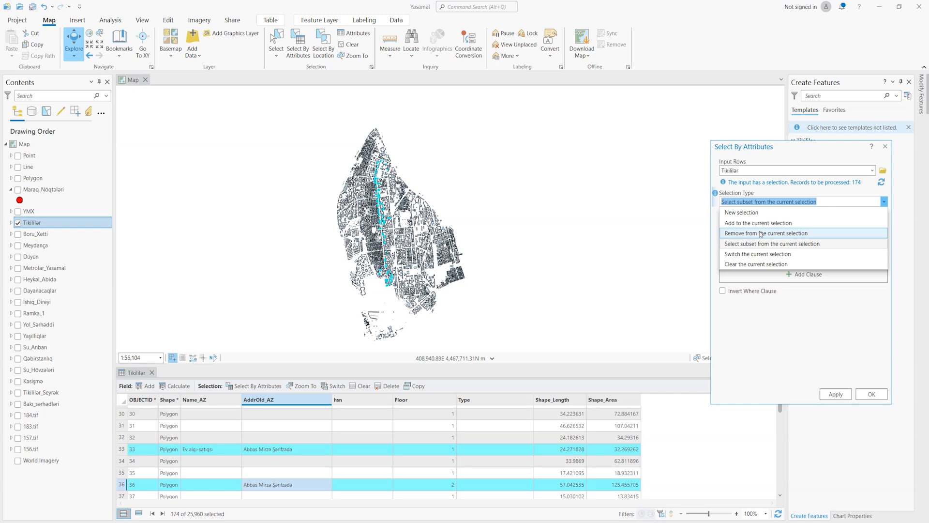
click(755, 245)
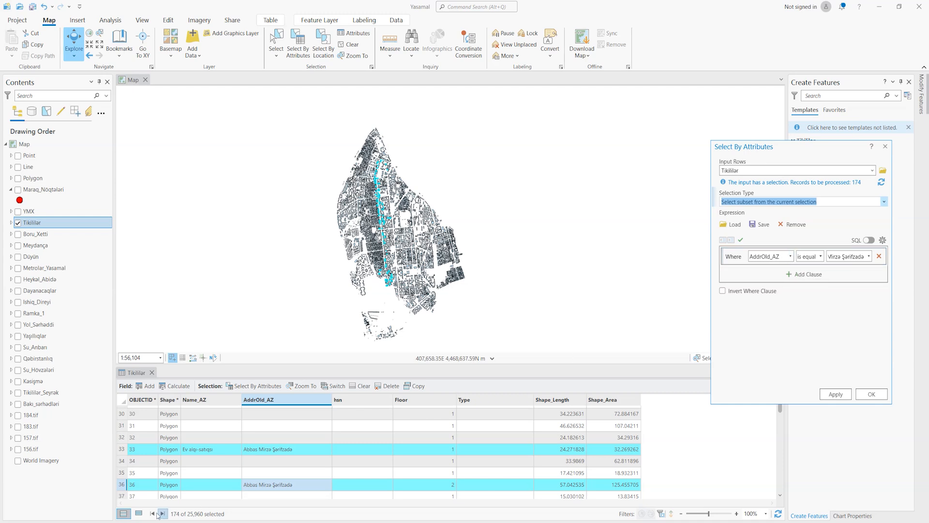
click(138, 513)
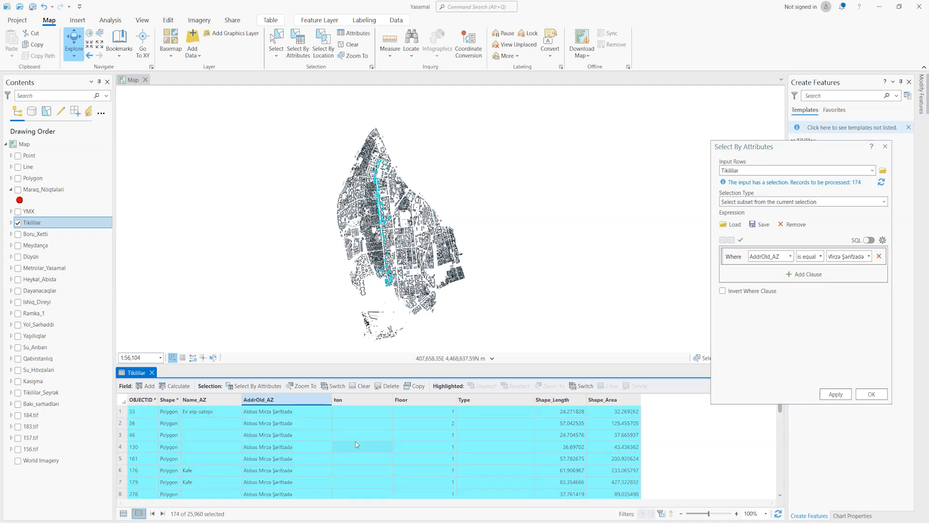
scroll(438, 435, down, 13)
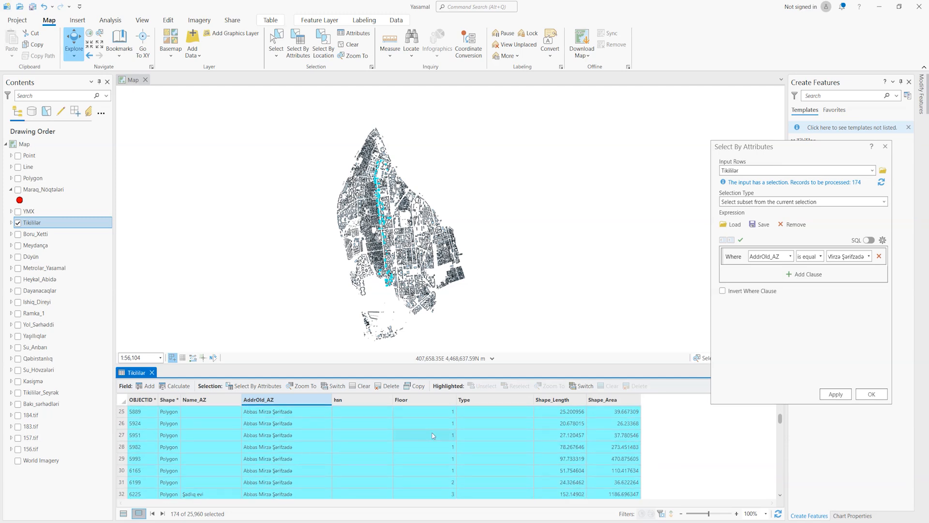
- Select the subset of the currently selected Tikililər buildings whose Floor is equal to 2
scroll(433, 440, down, 9)
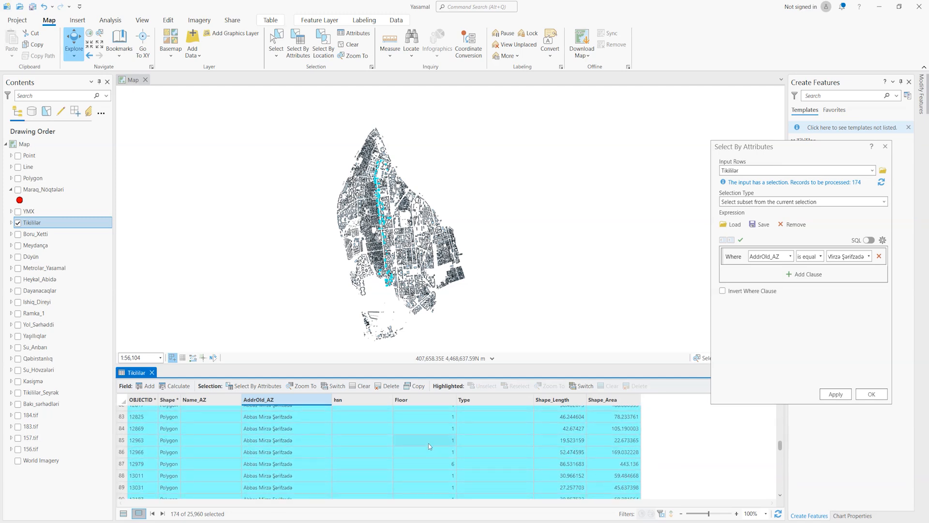
scroll(426, 454, up, 20)
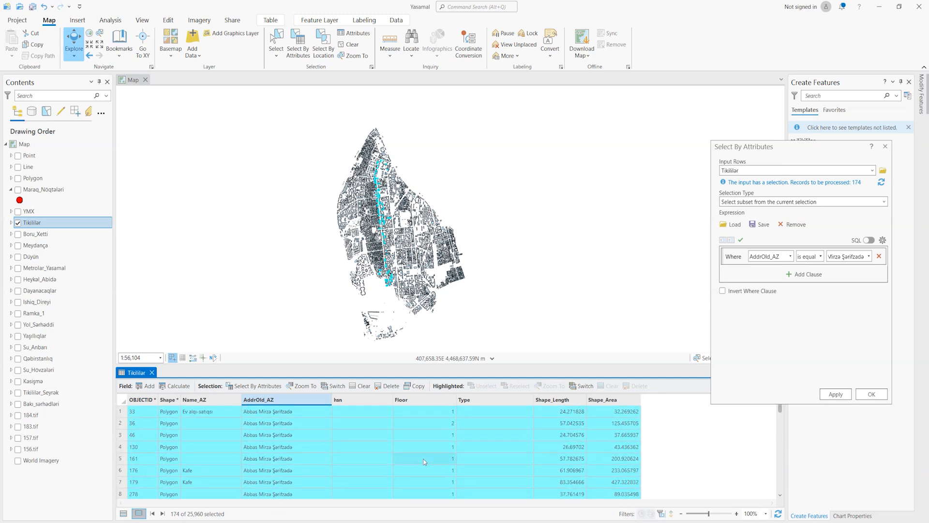
scroll(424, 459, down, 20)
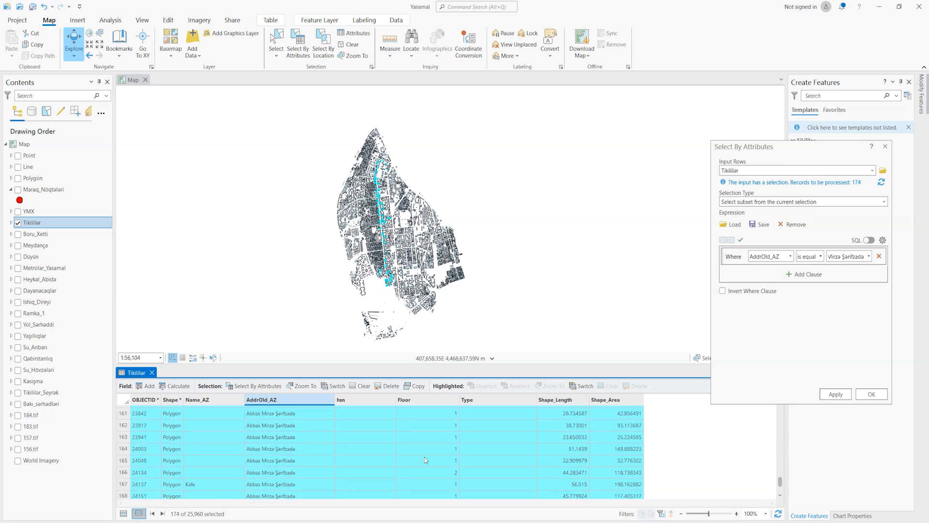
scroll(425, 458, up, 20)
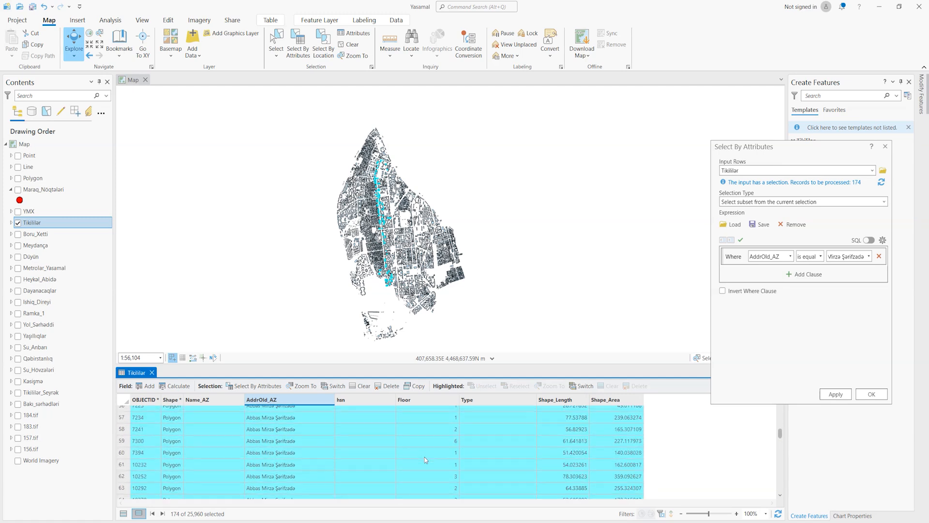
scroll(425, 457, up, 19)
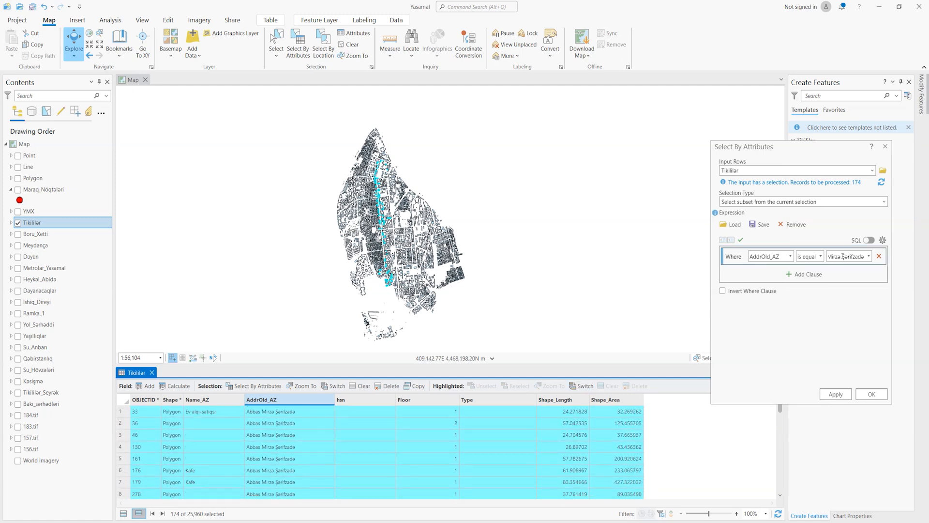
click(791, 257)
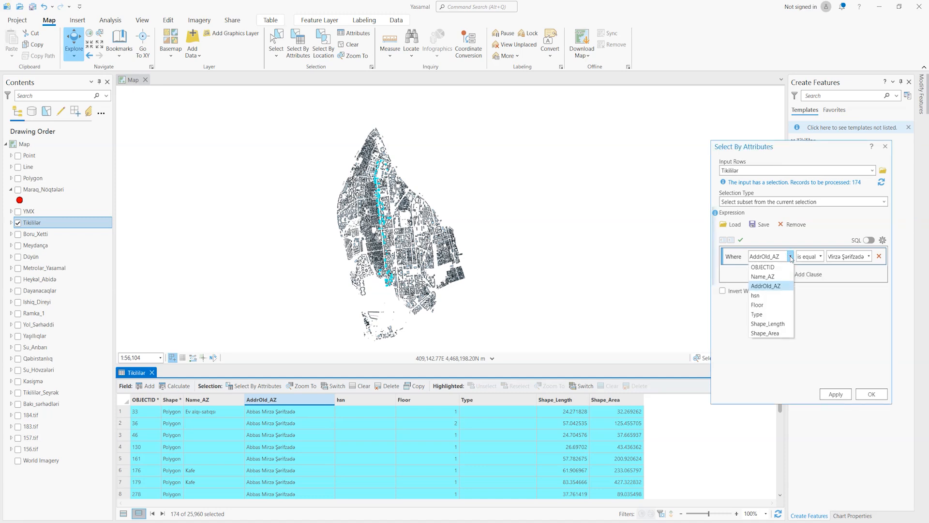
click(756, 304)
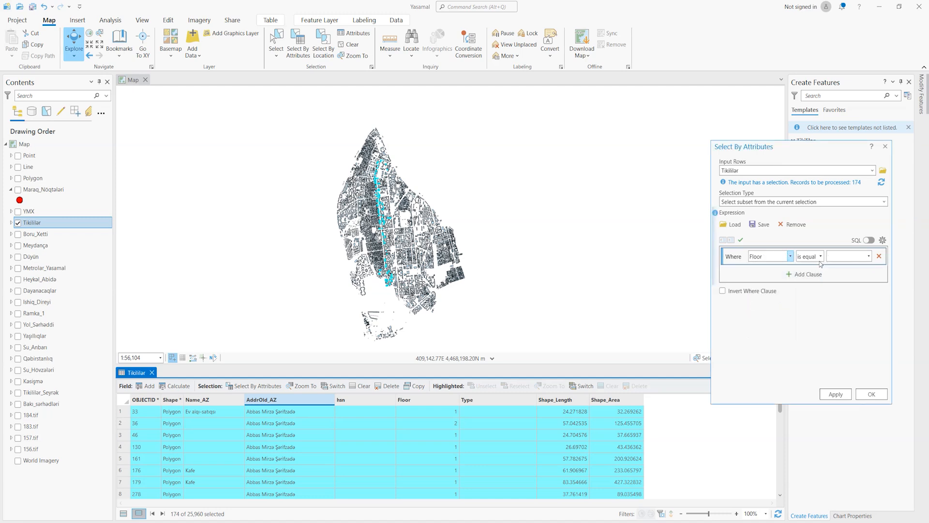
click(844, 257)
text(2)
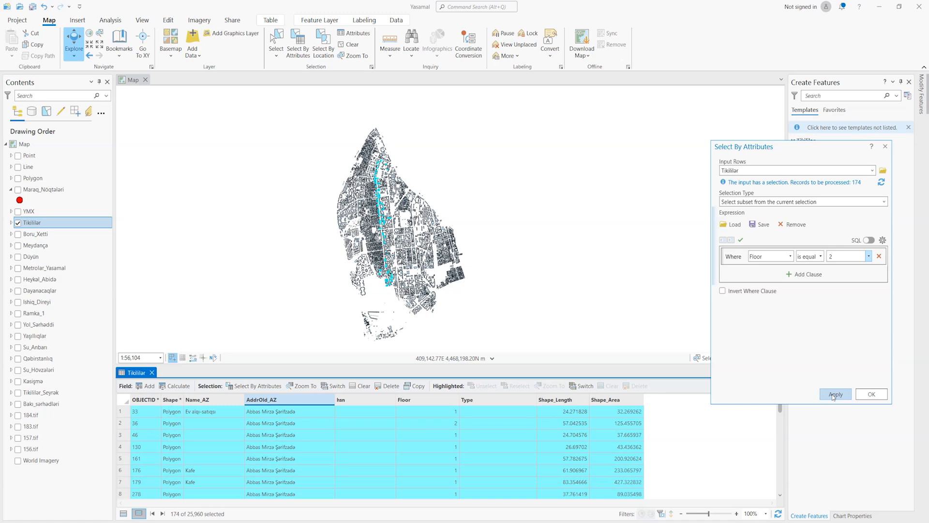
click(833, 395)
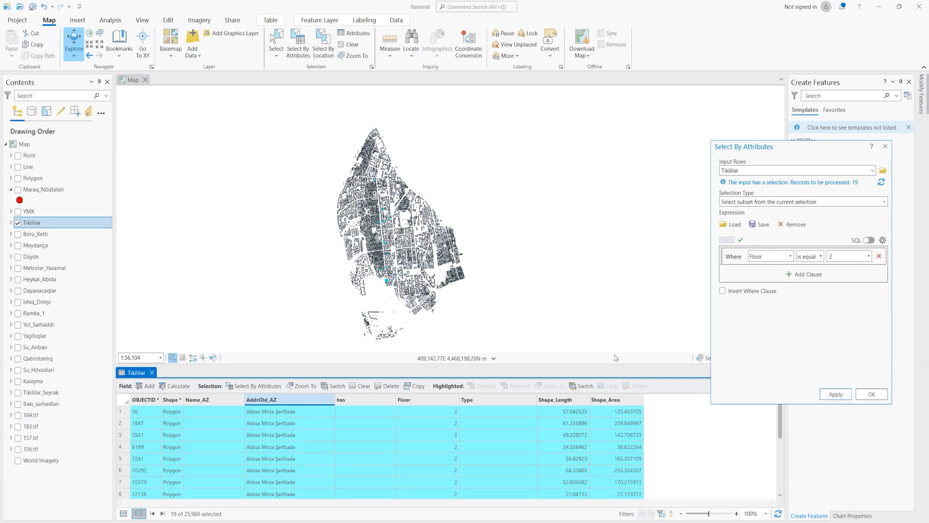
- List all records in the Tikililər table and switch the current selection using the Switch the current selection type
scroll(440, 445, down, 4)
scroll(431, 450, up, 4)
scroll(423, 434, down, 4)
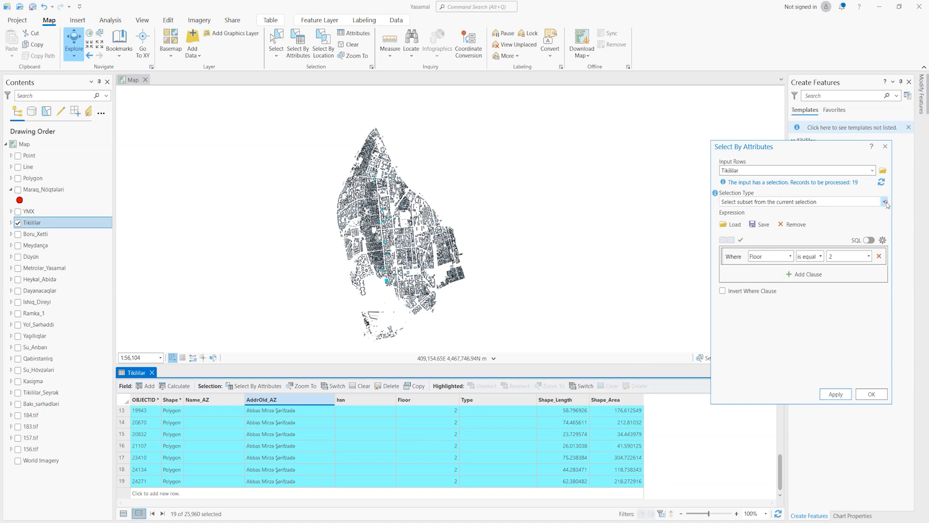
click(793, 202)
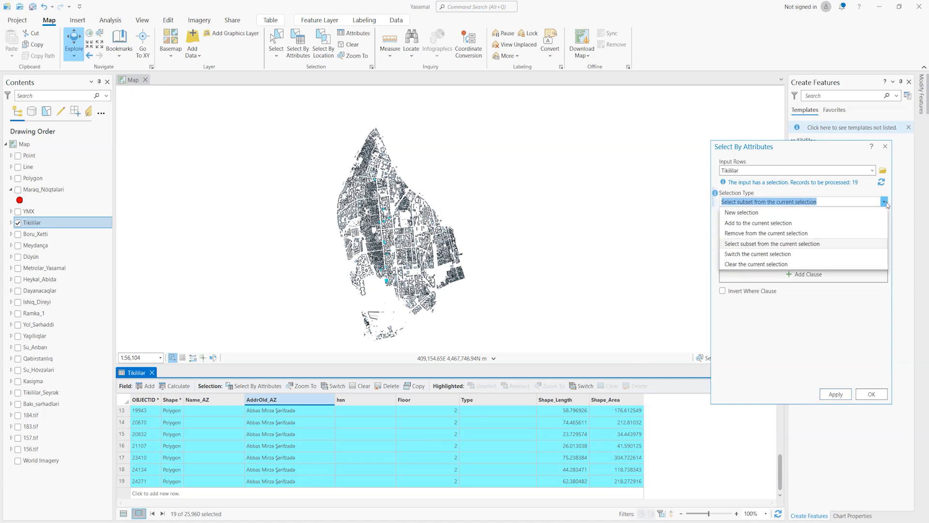
click(747, 254)
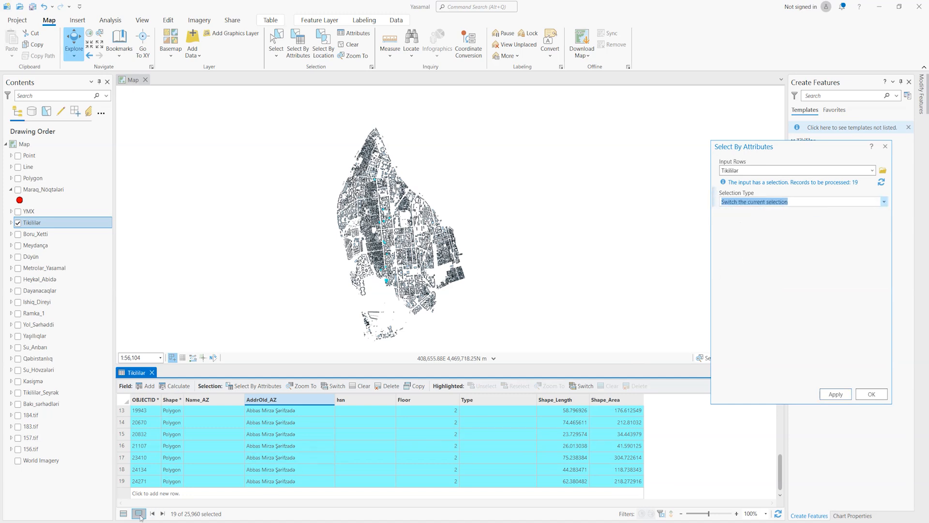
click(124, 514)
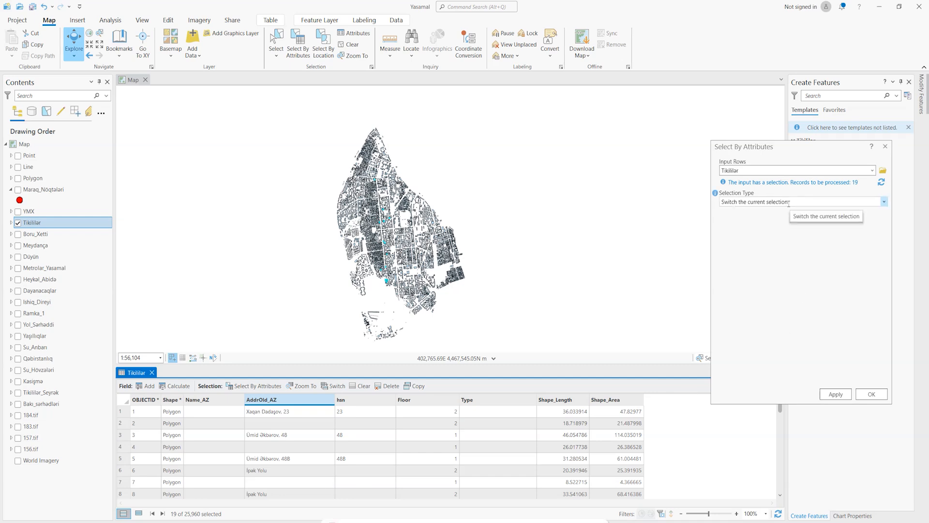
click(836, 394)
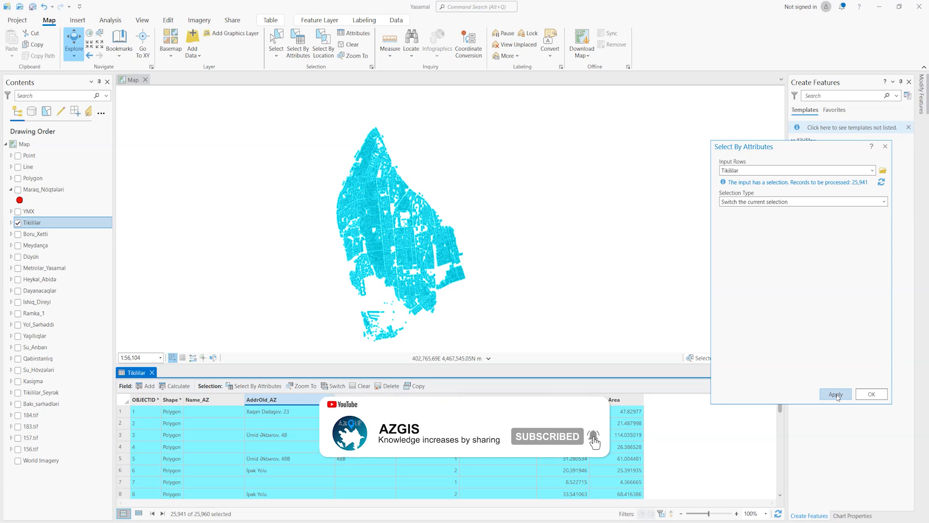
- Clear the current Tikililər selection using the Clear the current selection type
click(883, 202)
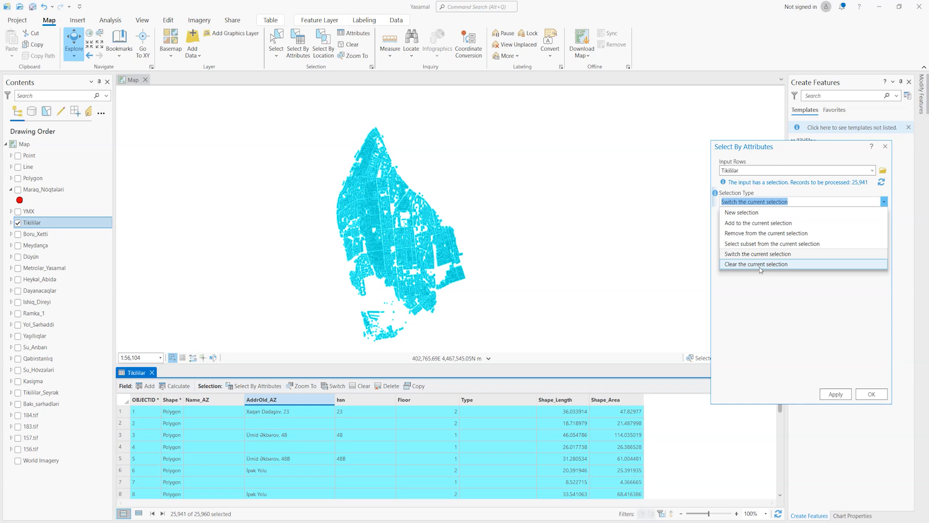
click(760, 265)
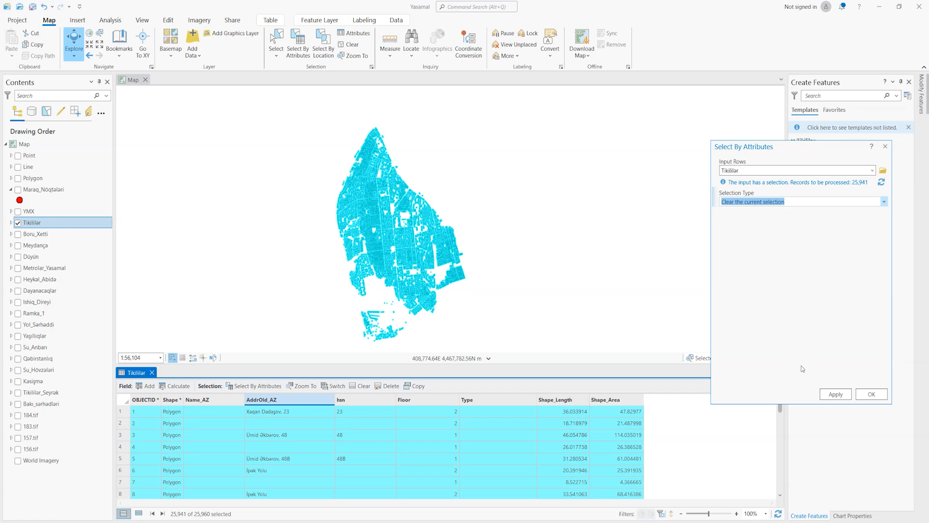
click(834, 394)
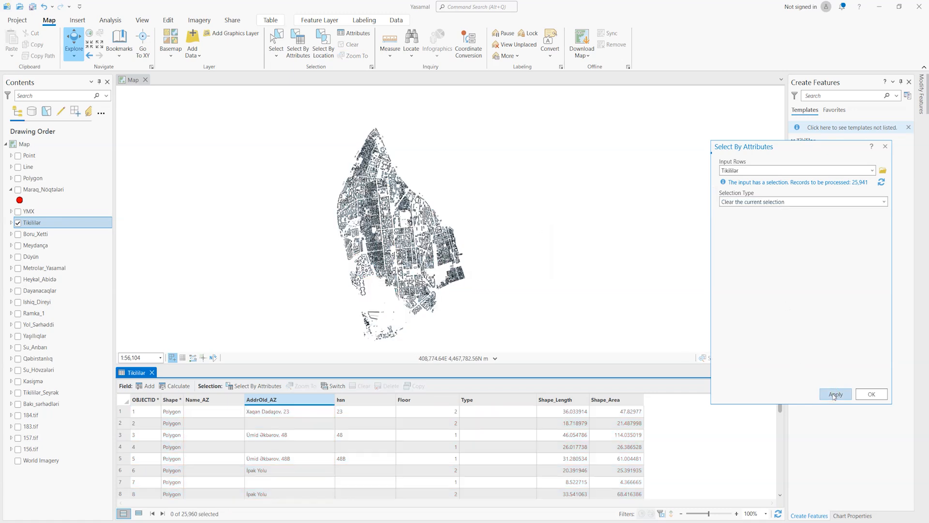